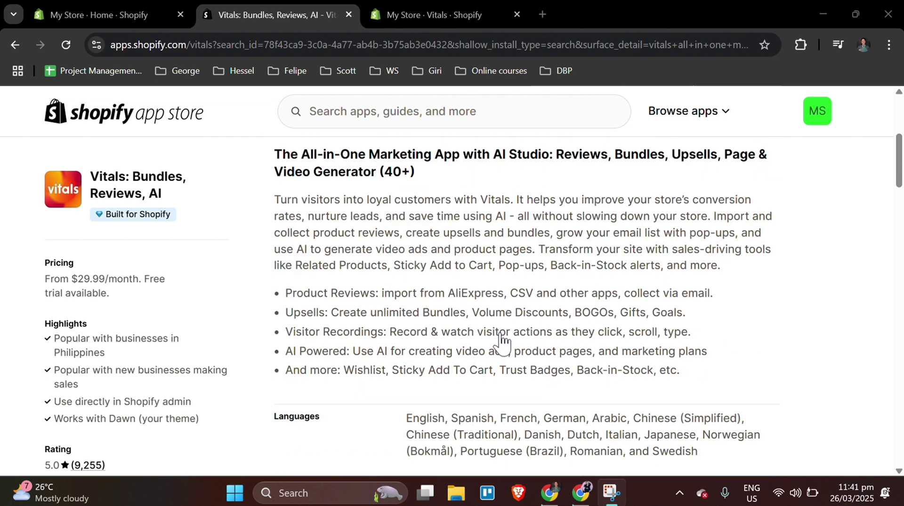
Examine the Vitals app listing, including its feature description, integrations, pricing plans, merchant reviews, support resources and similar apps.
scroll(502, 342, down, 2)
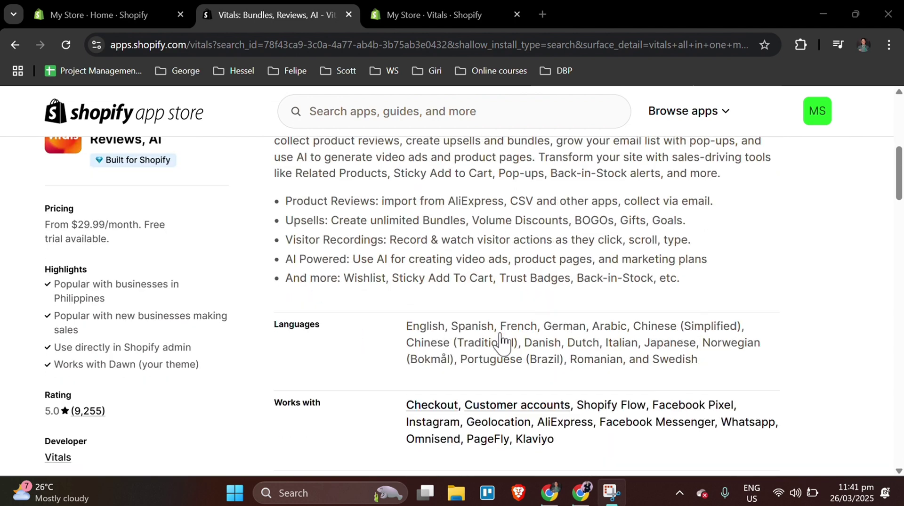
scroll(502, 343, down, 5)
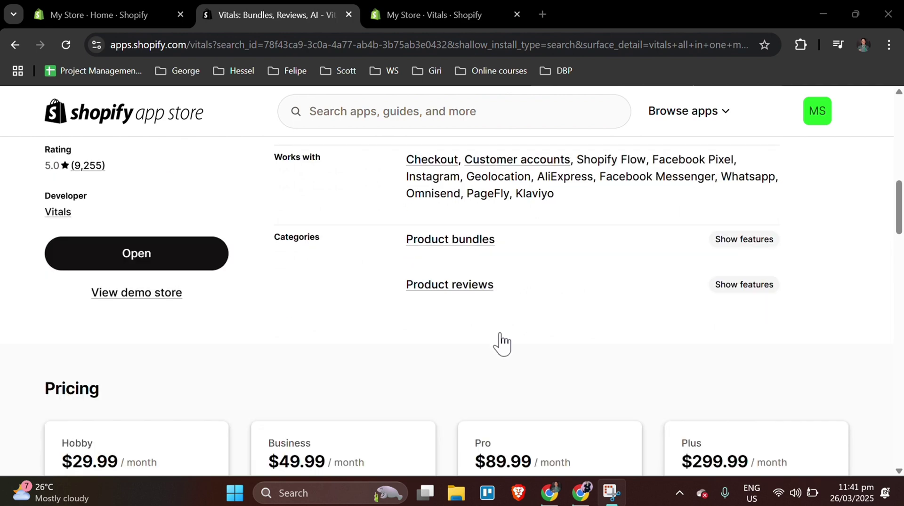
scroll(502, 342, down, 3)
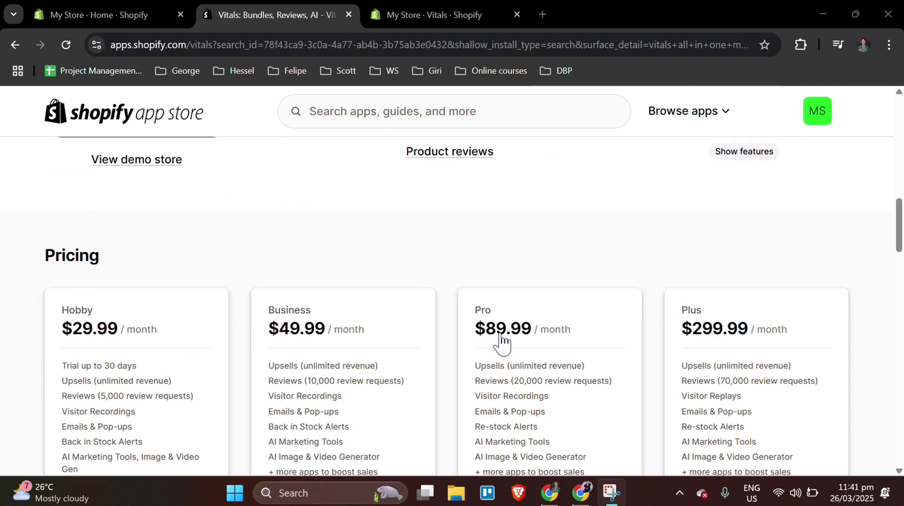
scroll(502, 342, down, 4)
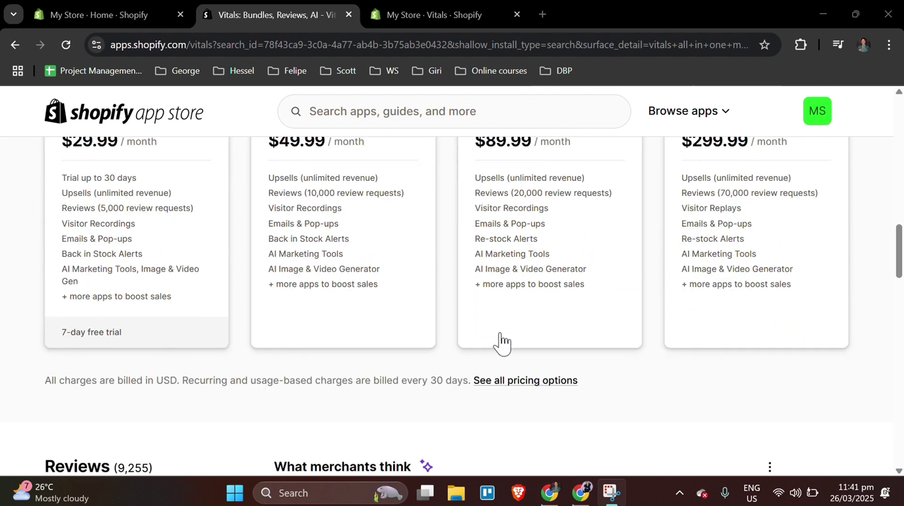
scroll(502, 342, down, 3)
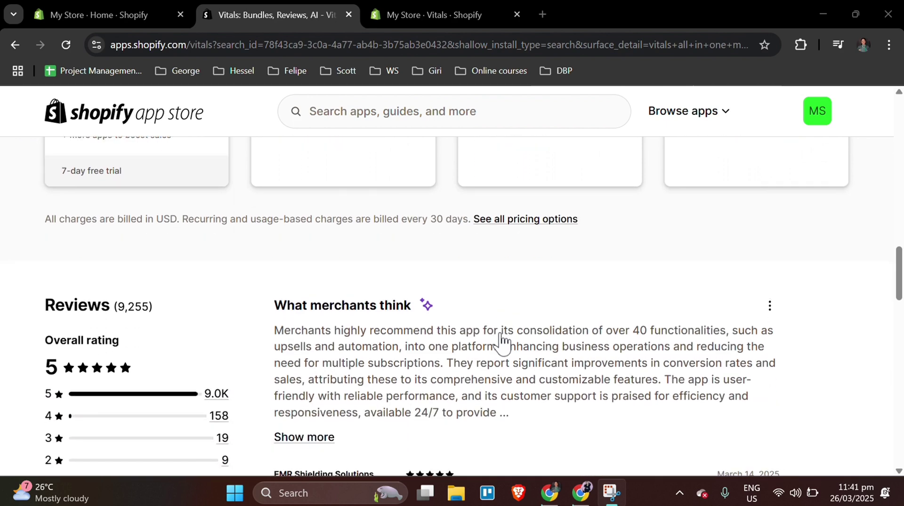
scroll(502, 342, down, 5)
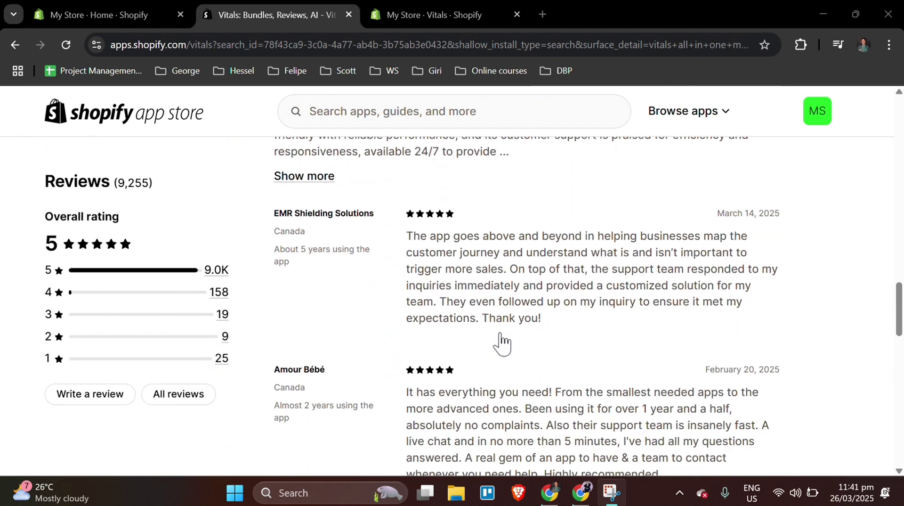
scroll(502, 342, down, 7)
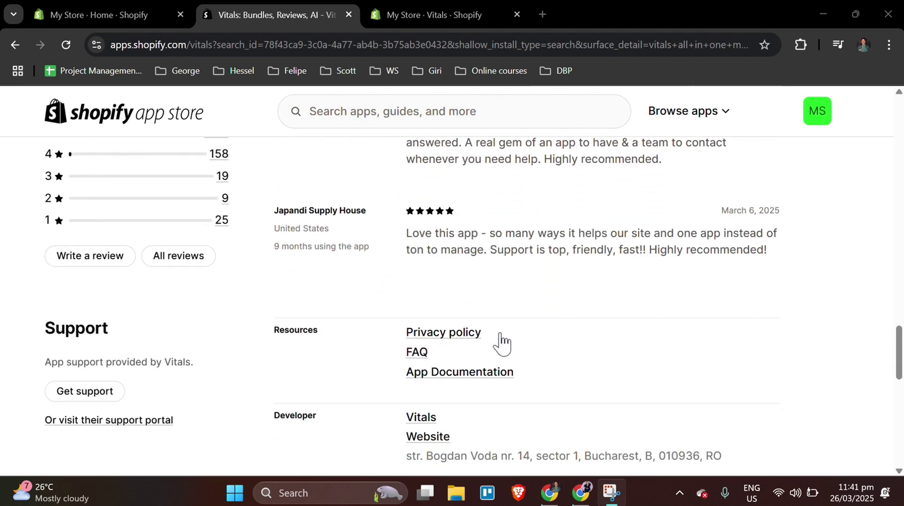
scroll(502, 342, down, 6)
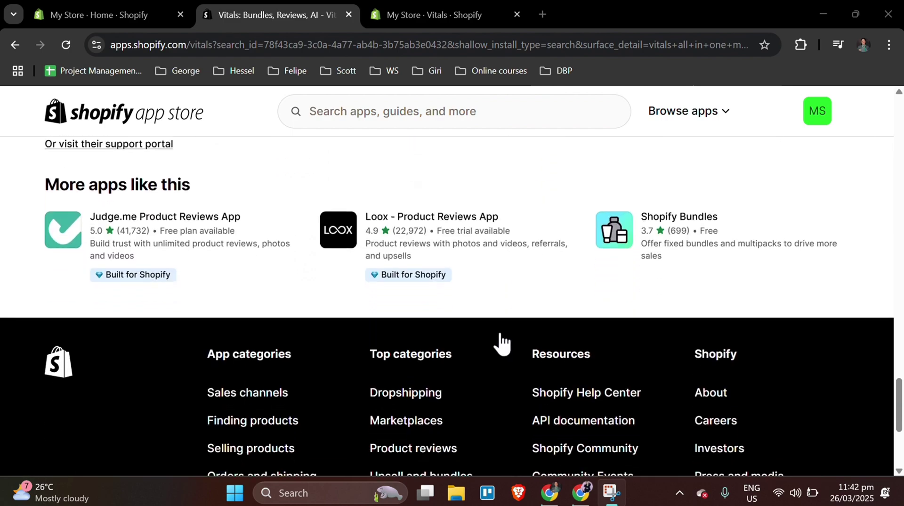
scroll(501, 342, up, 20)
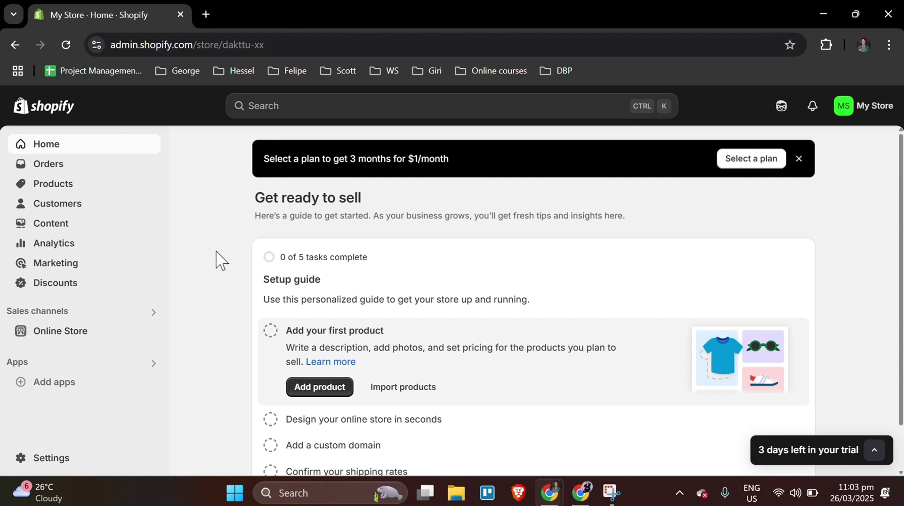
Open the Shopify App Store from the store admin's recommendations for adding apps.
click(89, 384)
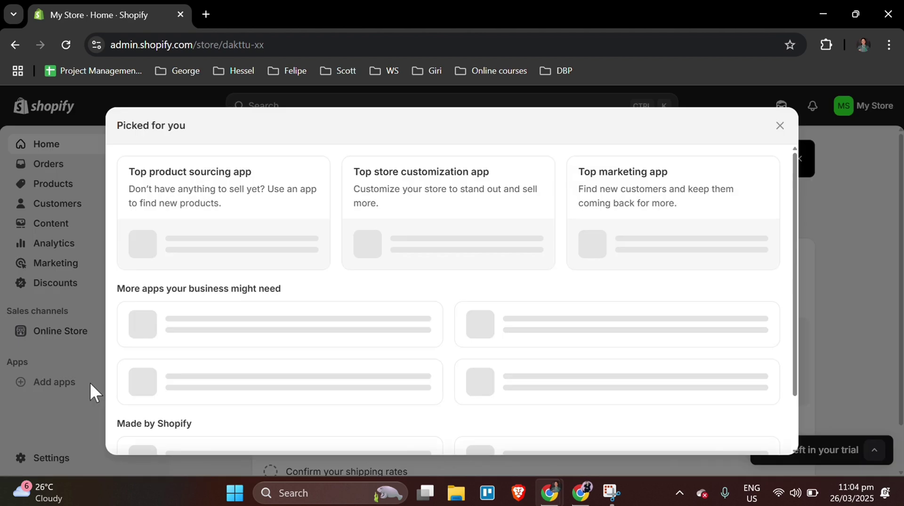
scroll(363, 346, down, 4)
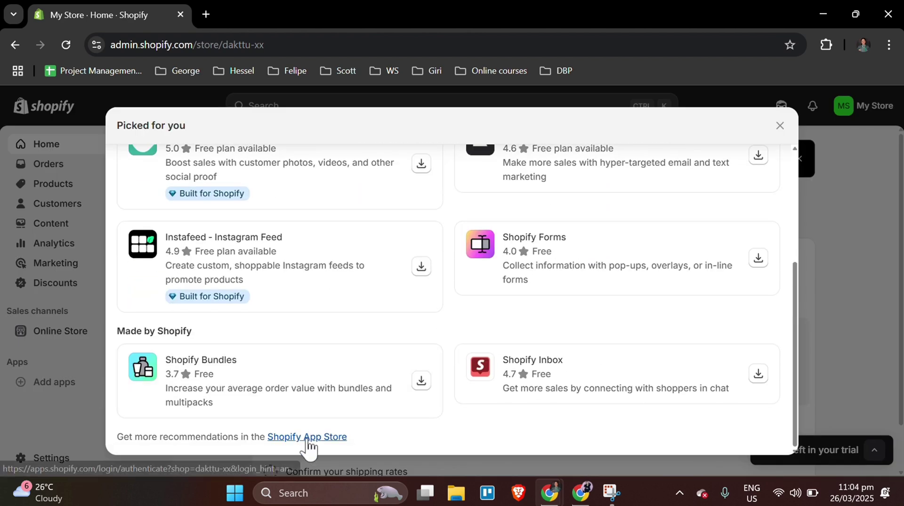
click(307, 437)
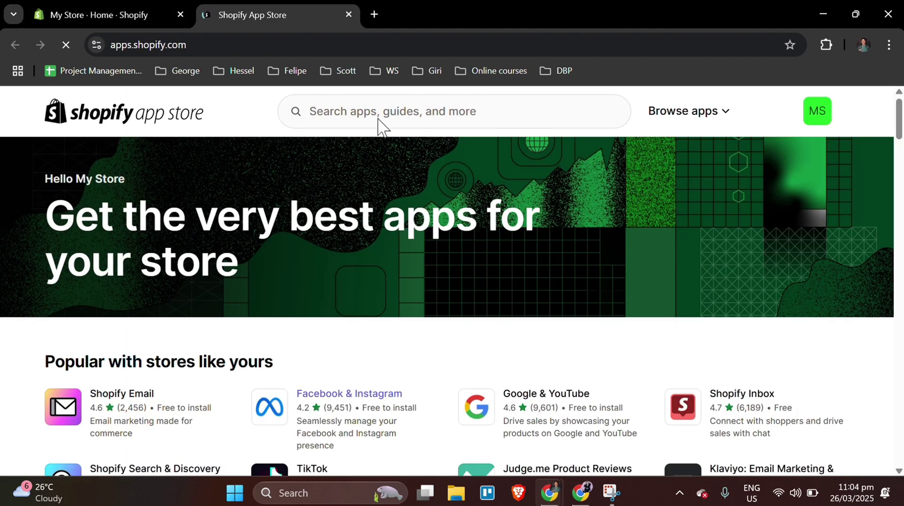
Search the app store for "vitals" using the suggested query "vitals all in one marketing".
click(378, 111)
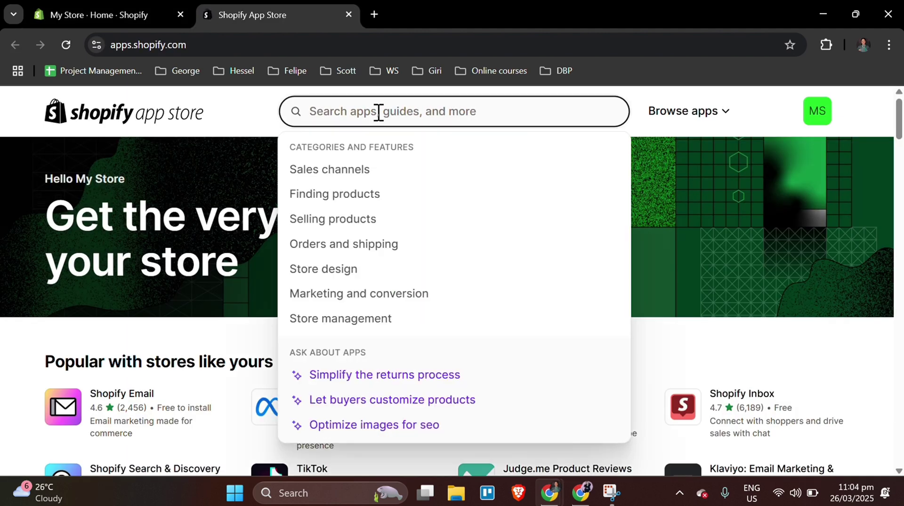
text(vitals)
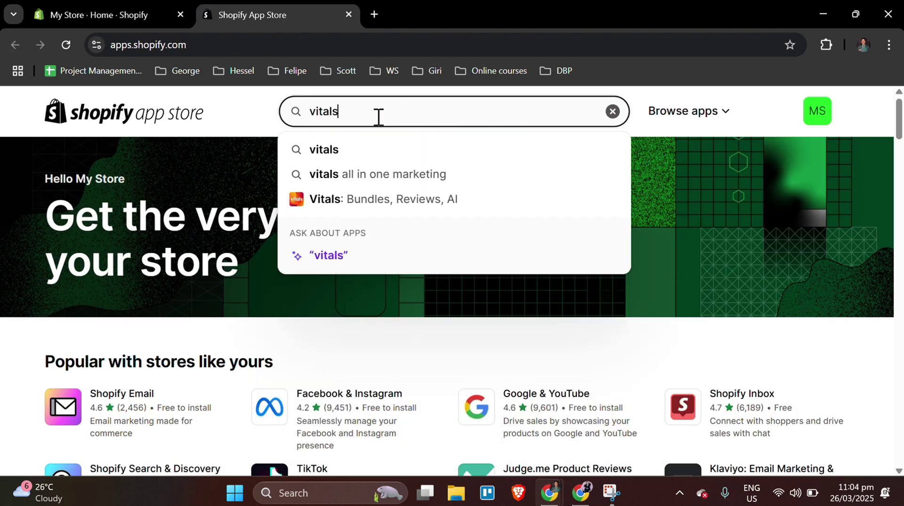
click(378, 175)
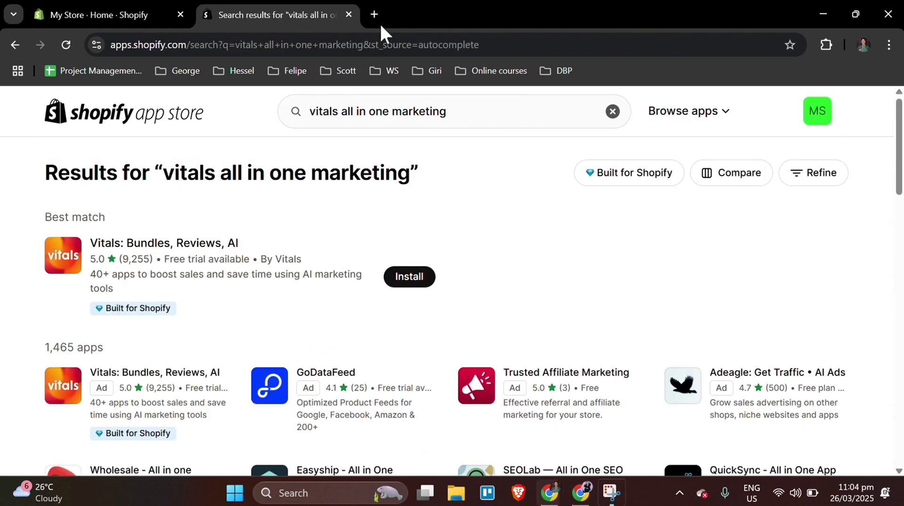
Install the best-match app, Vitals: Bundles, Reviews, AI, with its requested data access, and pin it in the store admin.
click(412, 278)
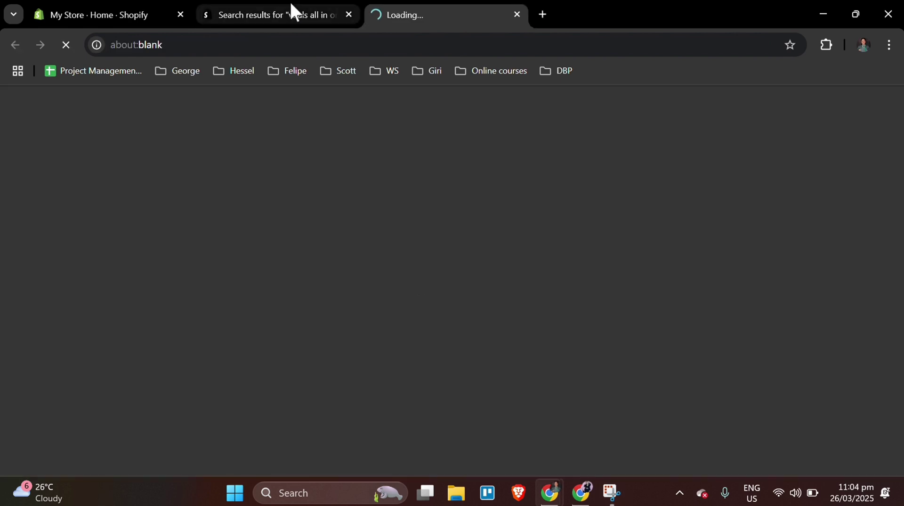
scroll(523, 290, down, 2)
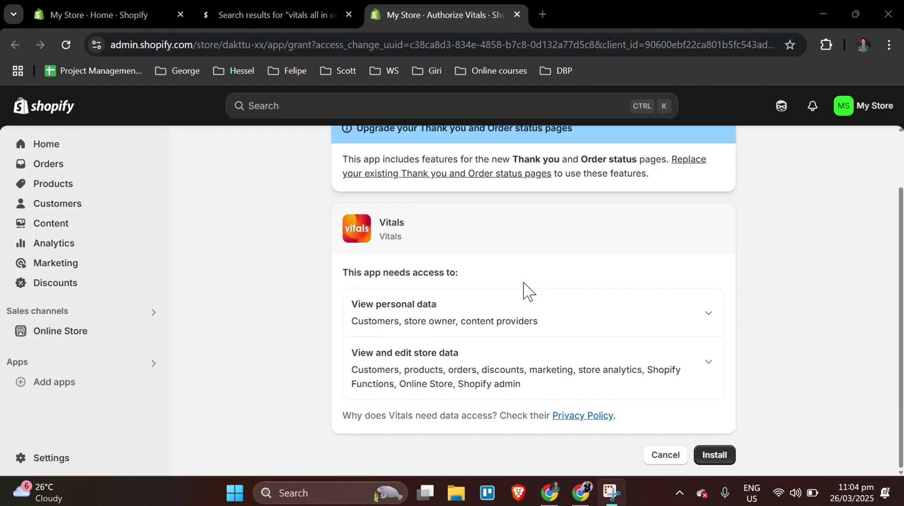
click(715, 455)
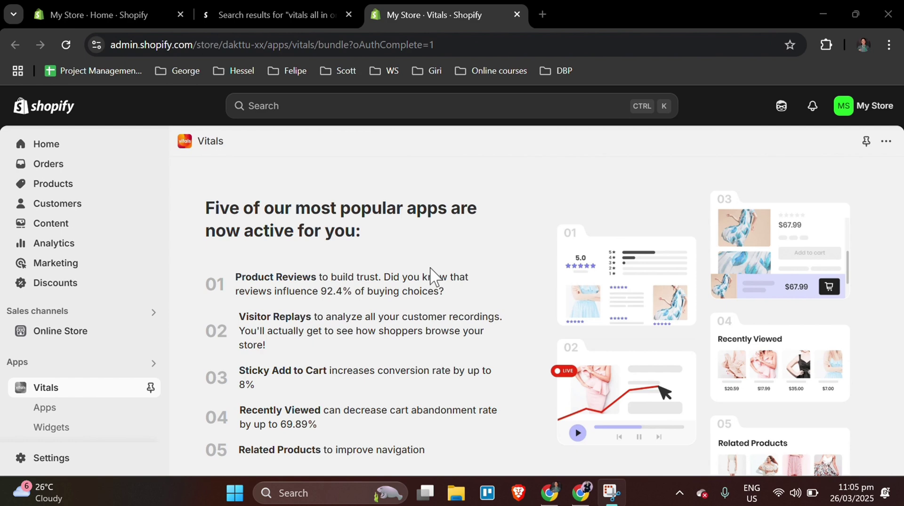
click(151, 388)
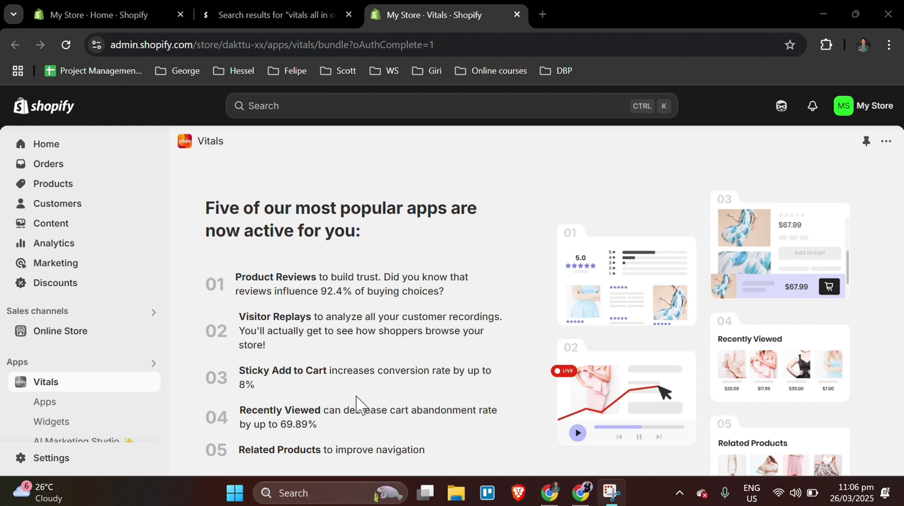
Open the Vitals home page and examine the Trust, Upsells, UX and Conversion tools under More tools for your store.
scroll(57, 282, down, 3)
click(56, 245)
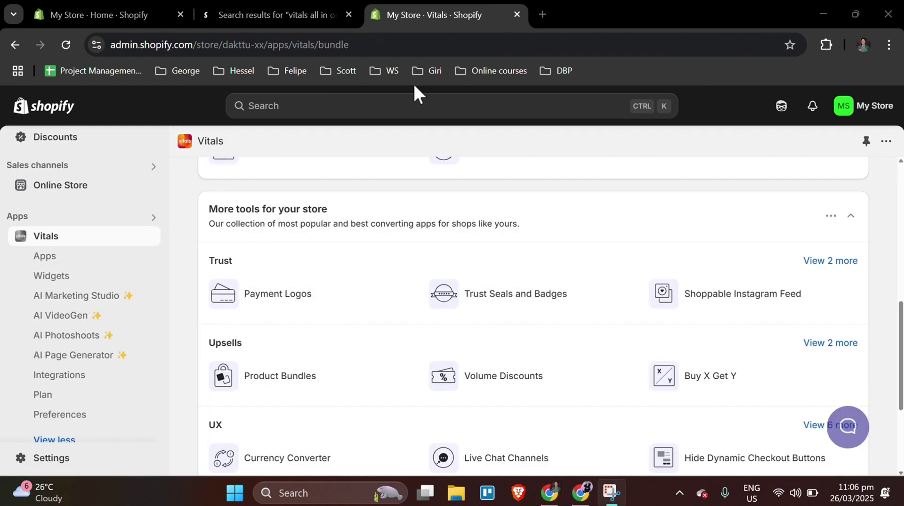
scroll(553, 313, down, 2)
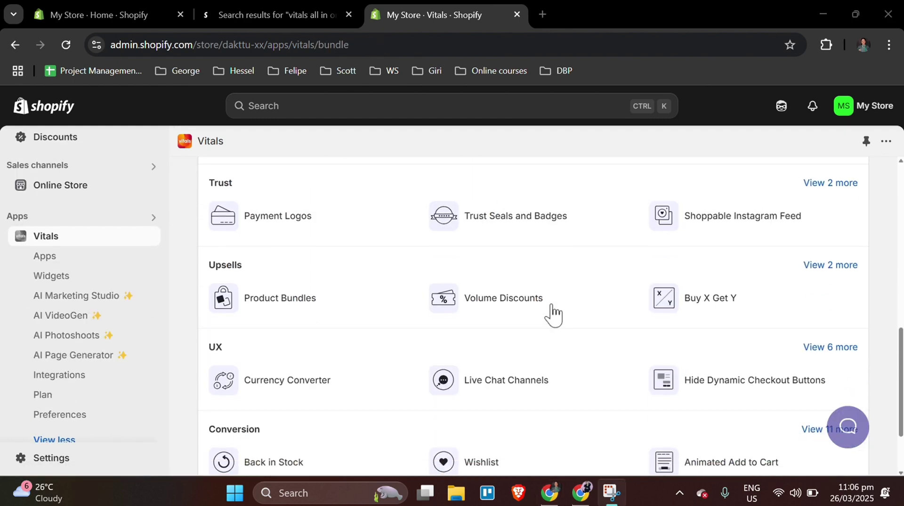
scroll(532, 346, down, 2)
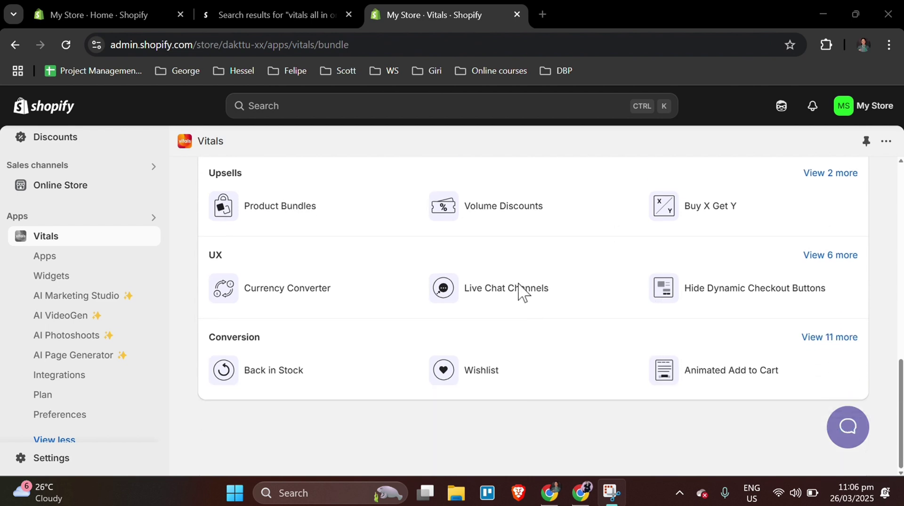
scroll(569, 322, up, 3)
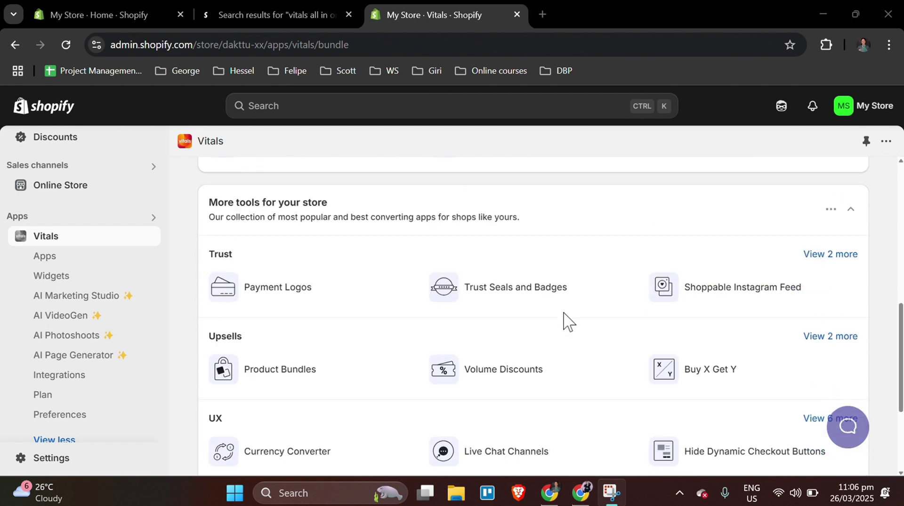
scroll(569, 322, down, 3)
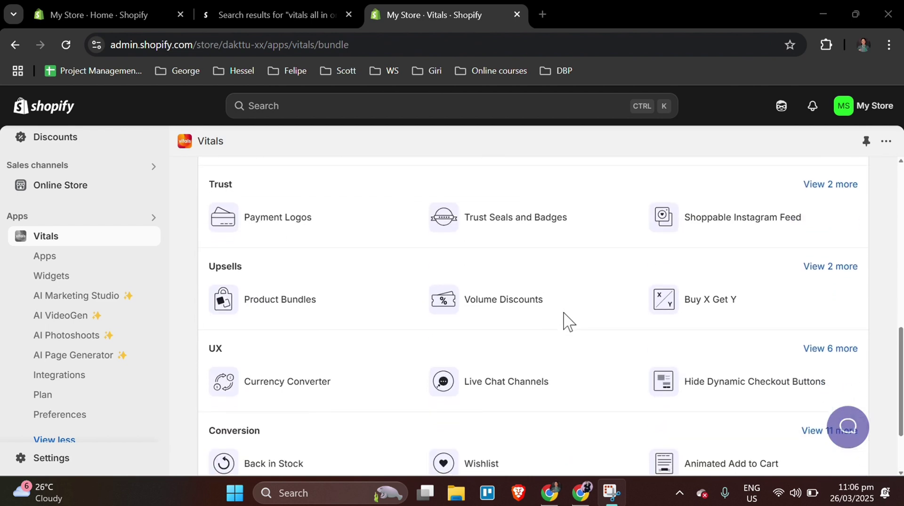
scroll(569, 322, down, 1)
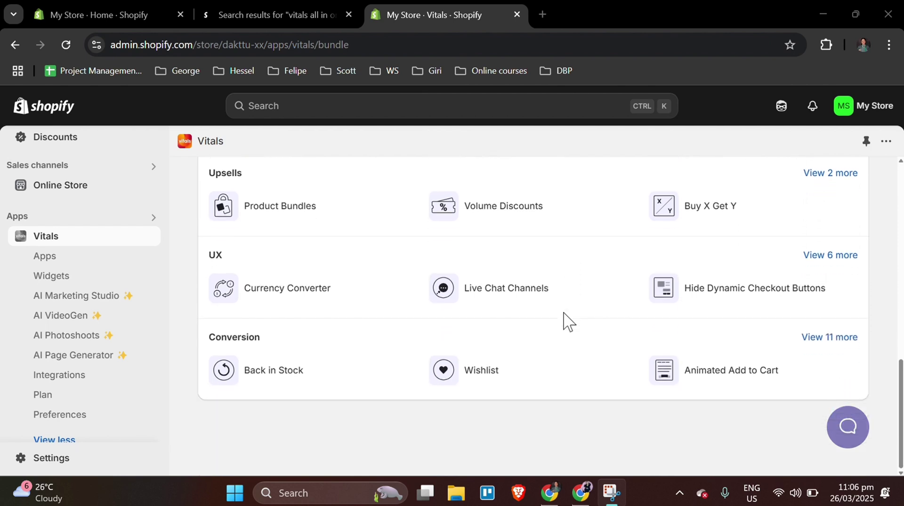
scroll(568, 323, up, 1)
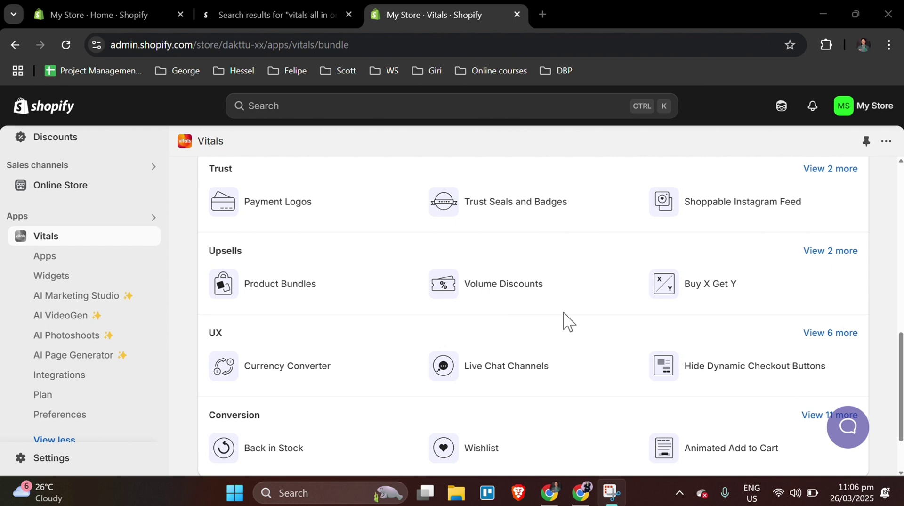
scroll(568, 322, down, 1)
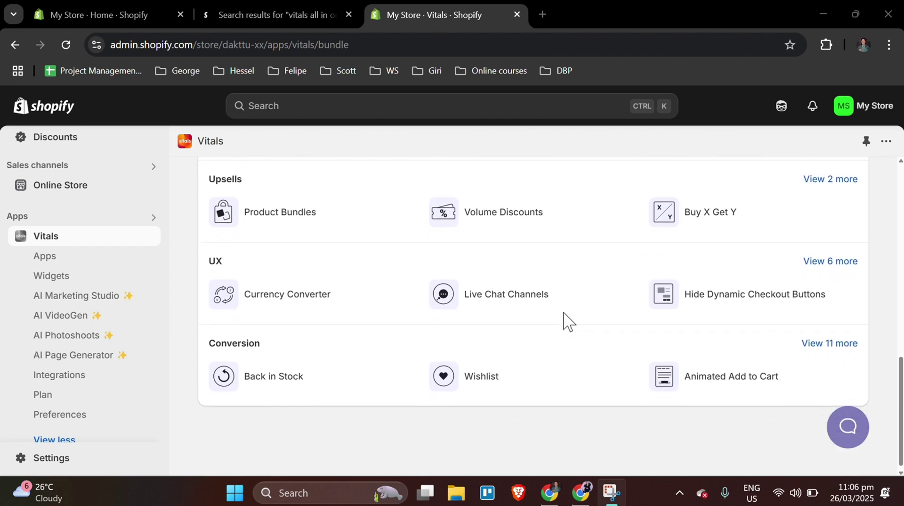
scroll(568, 323, up, 1)
scroll(568, 323, up, 1)
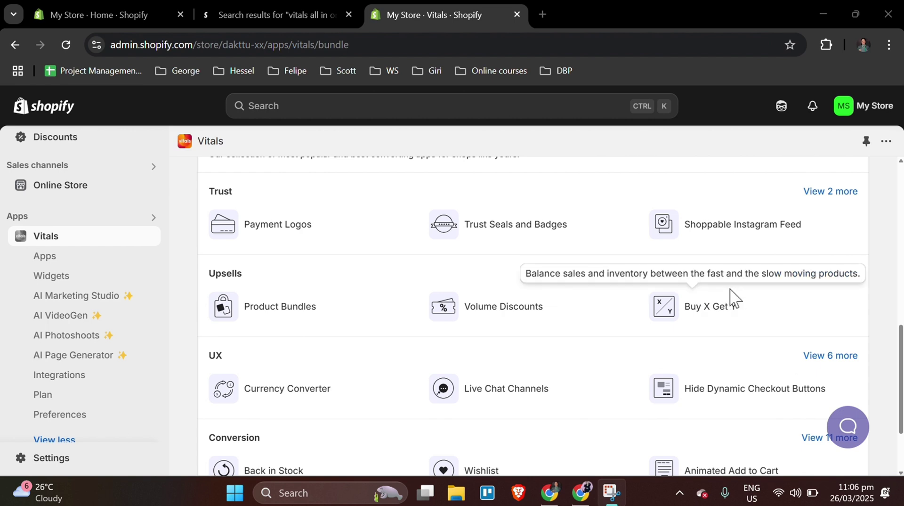
scroll(524, 268, up, 1)
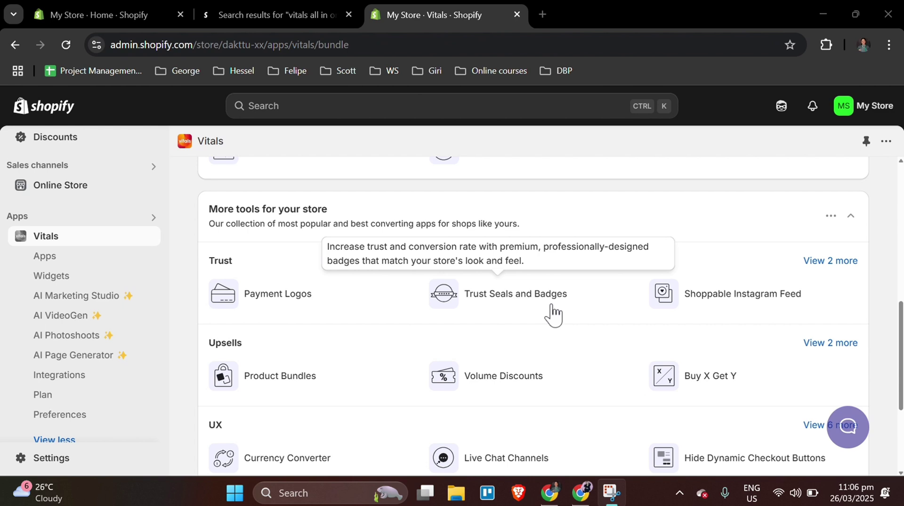
scroll(552, 313, down, 2)
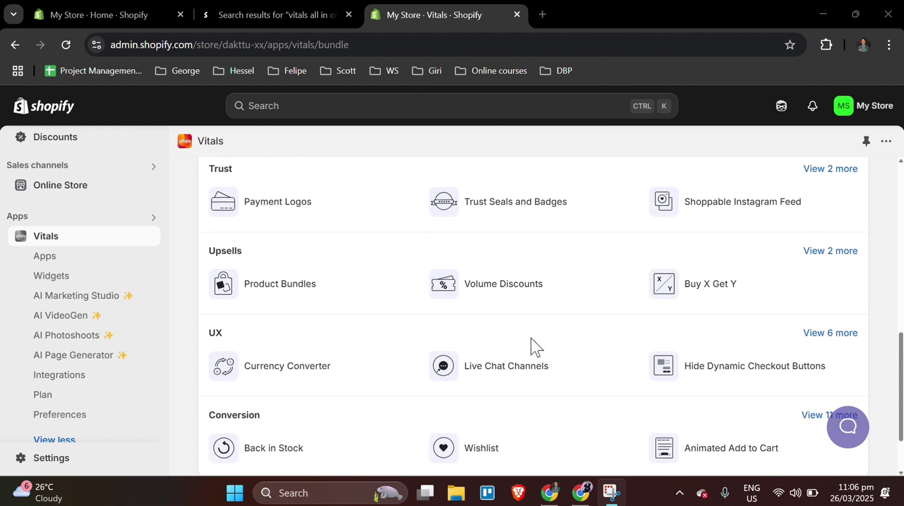
scroll(534, 347, down, 2)
scroll(565, 315, up, 3)
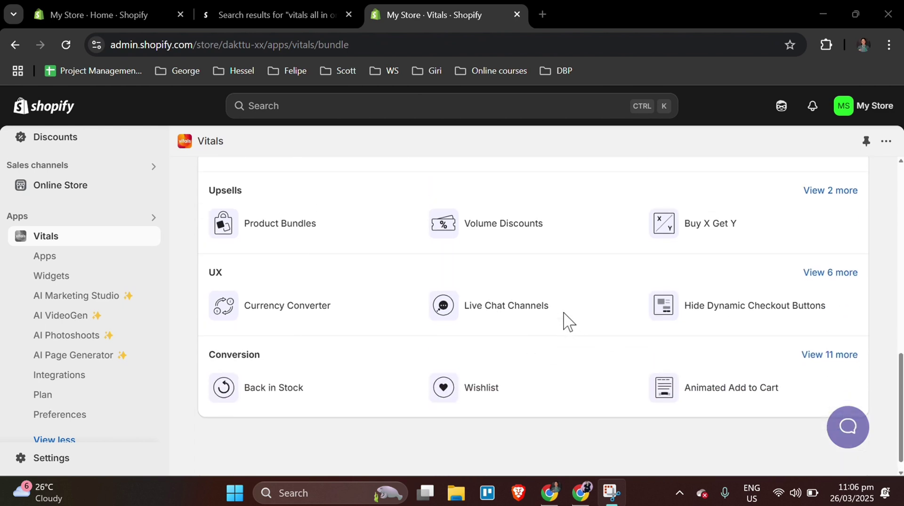
scroll(567, 322, down, 2)
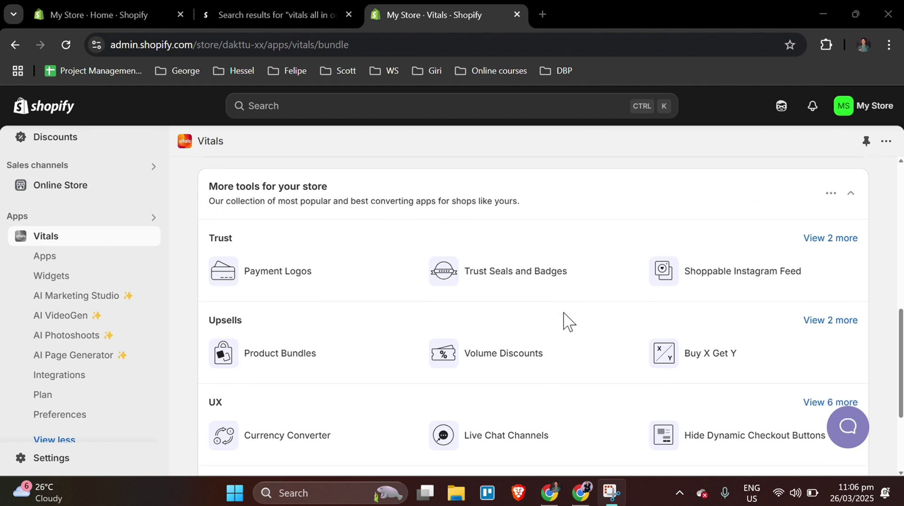
scroll(568, 322, down, 1)
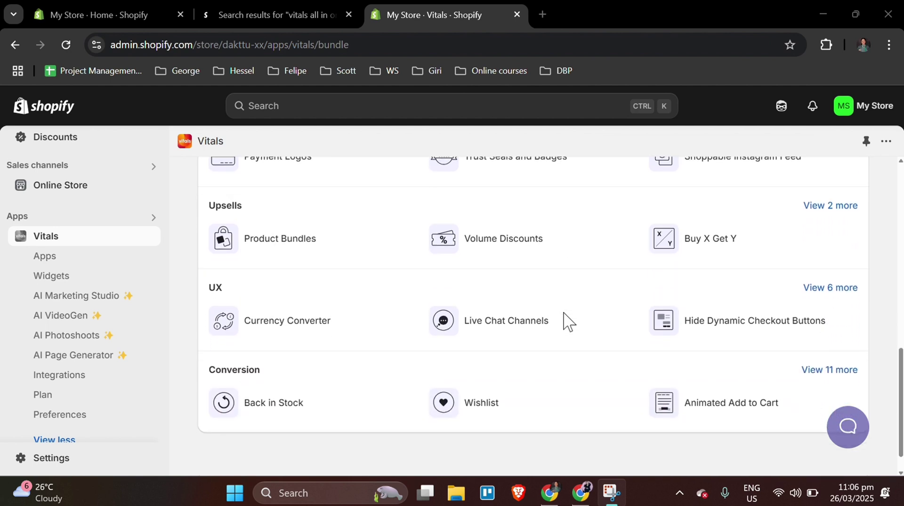
scroll(569, 322, down, 1)
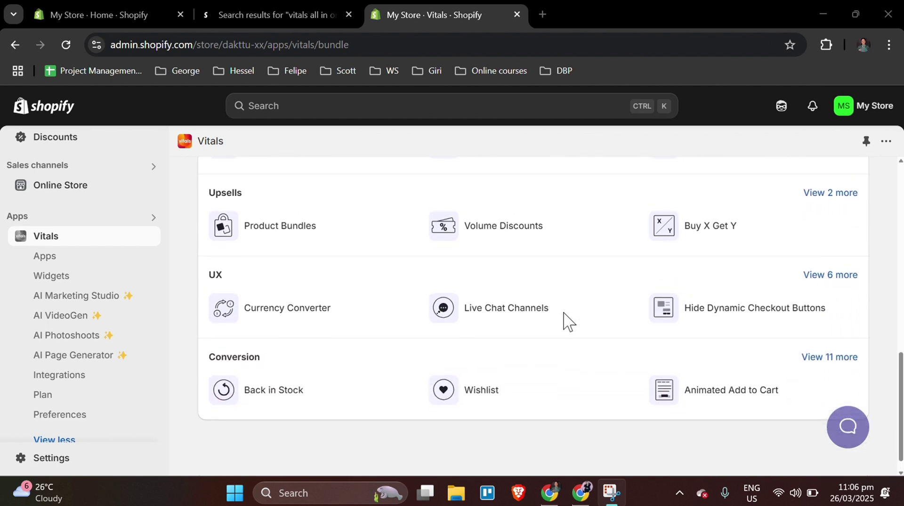
scroll(568, 322, up, 1)
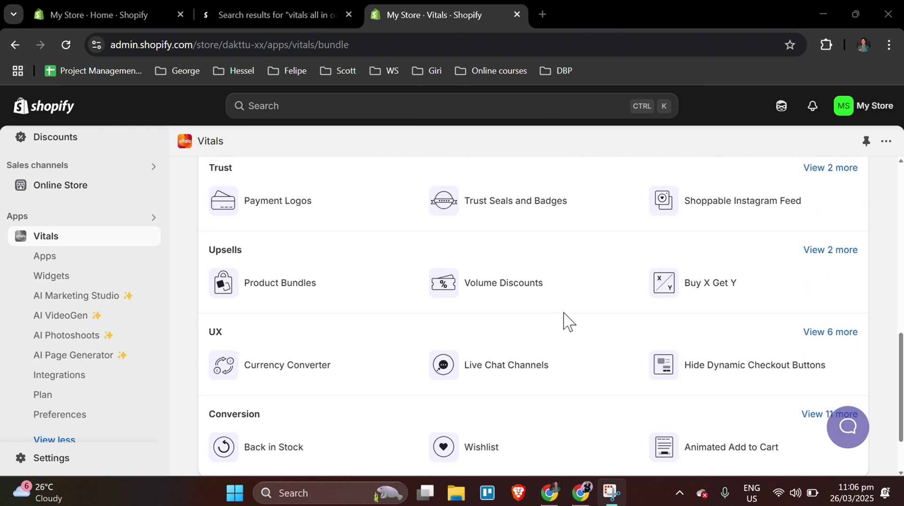
Review the listed tools under More tools for your store, including the descriptions of Buy X Get Y and Trust Seals and Badges.
scroll(568, 322, down, 1)
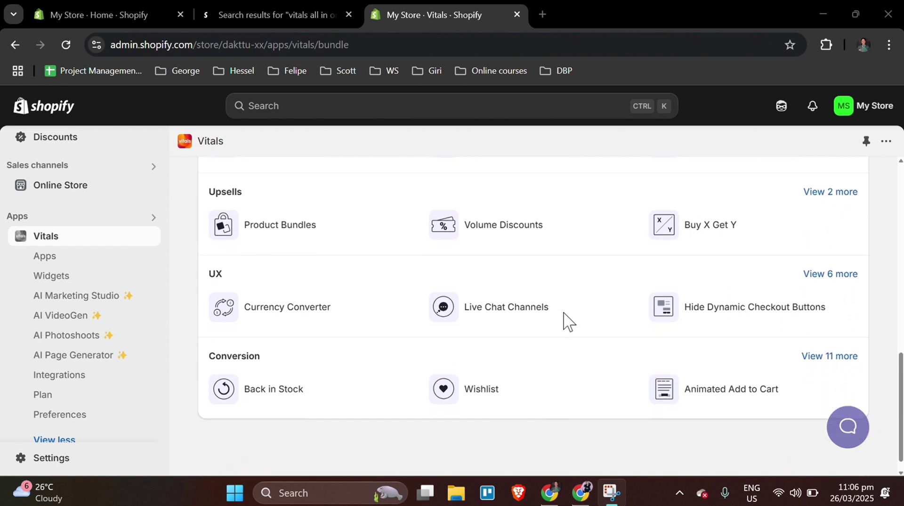
scroll(569, 322, up, 2)
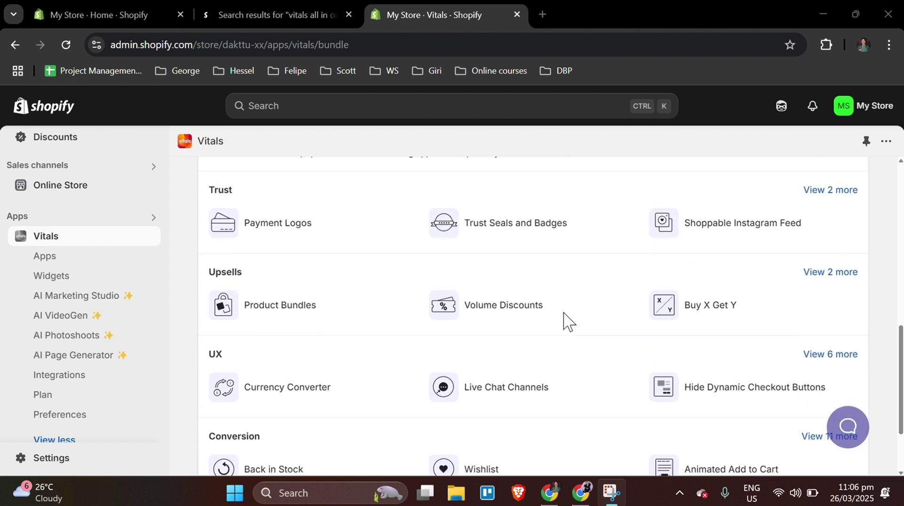
mouse_move(731, 287)
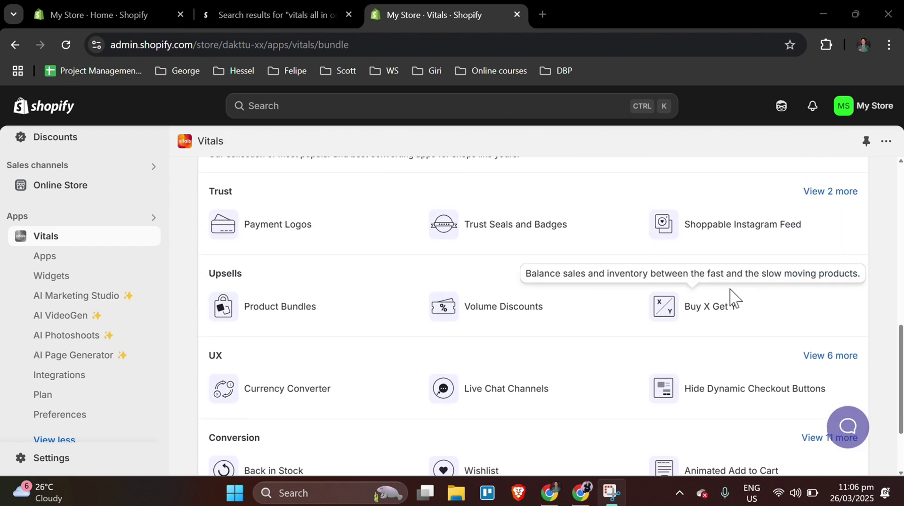
scroll(546, 309, up, 2)
mouse_move(553, 313)
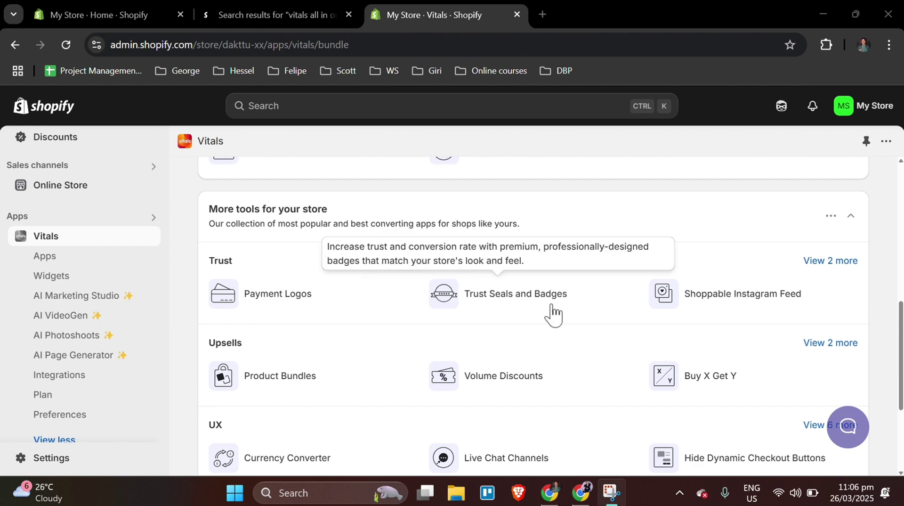
scroll(553, 313, down, 2)
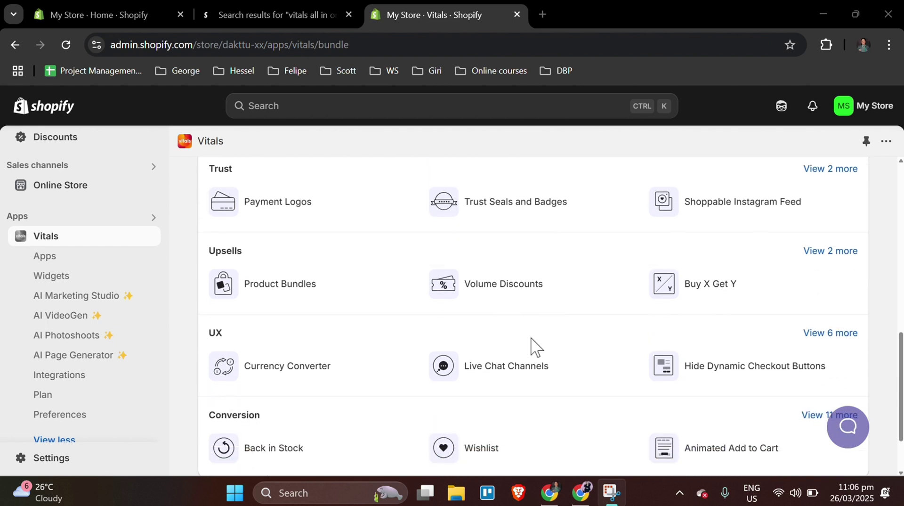
scroll(535, 347, down, 2)
scroll(569, 320, up, 4)
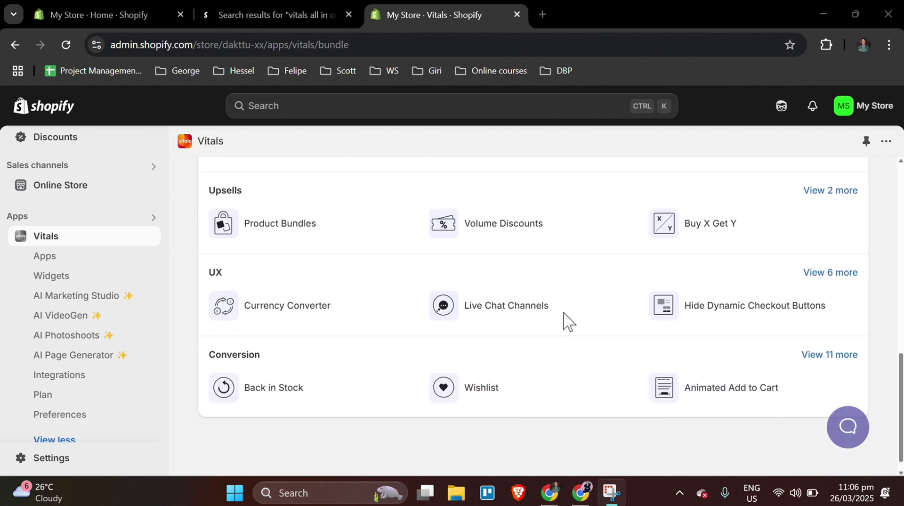
scroll(569, 321, down, 2)
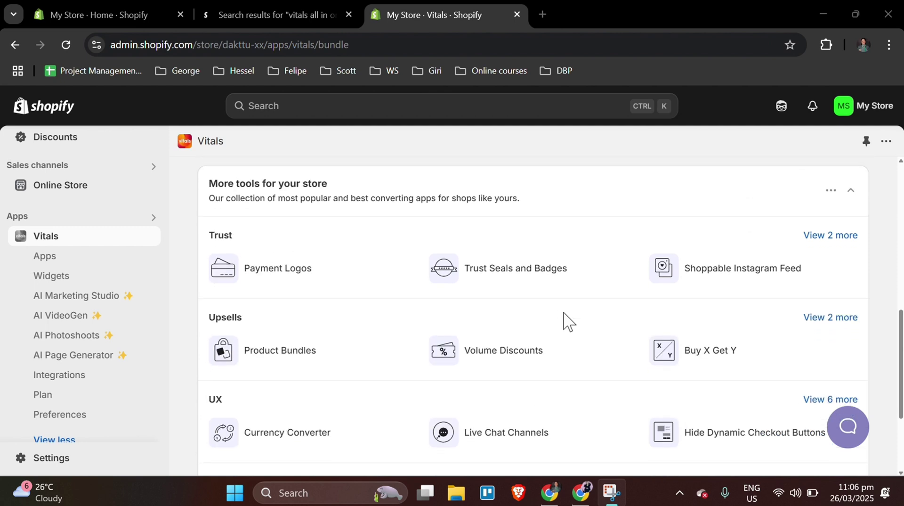
scroll(569, 322, down, 2)
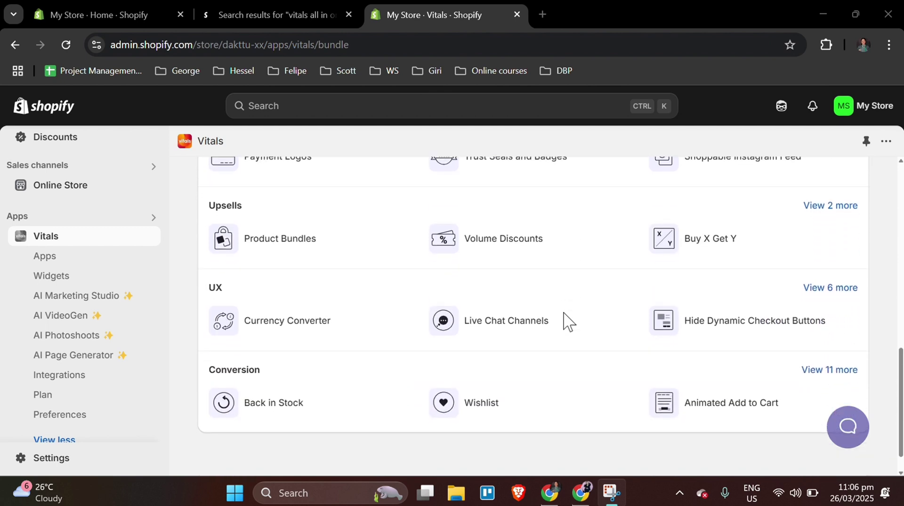
scroll(569, 321, up, 2)
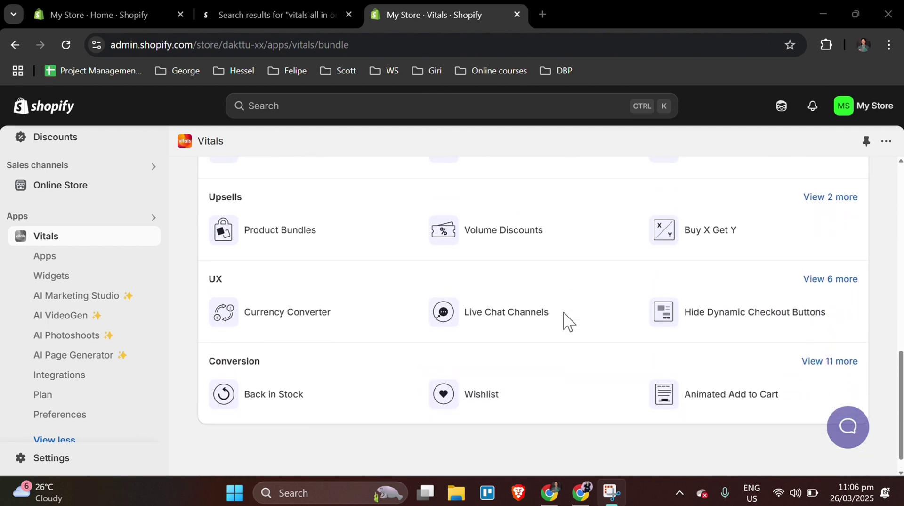
scroll(569, 321, up, 1)
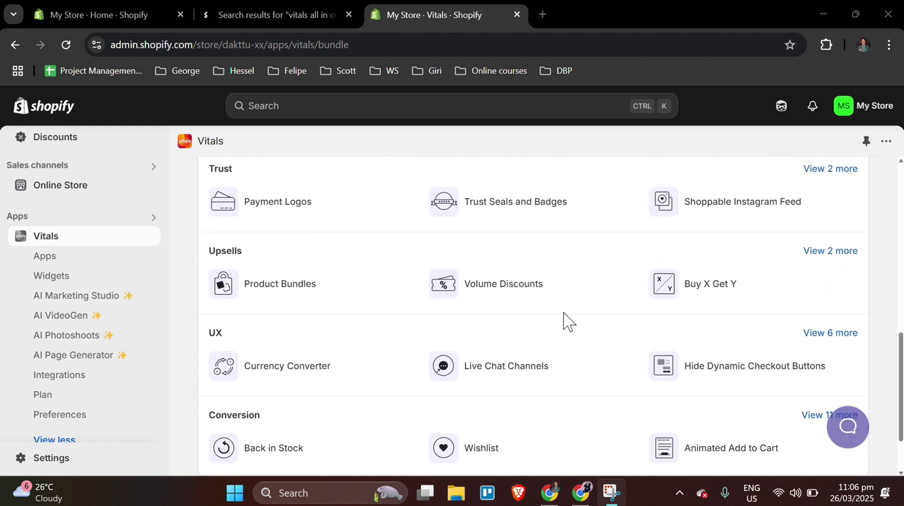
scroll(569, 322, down, 1)
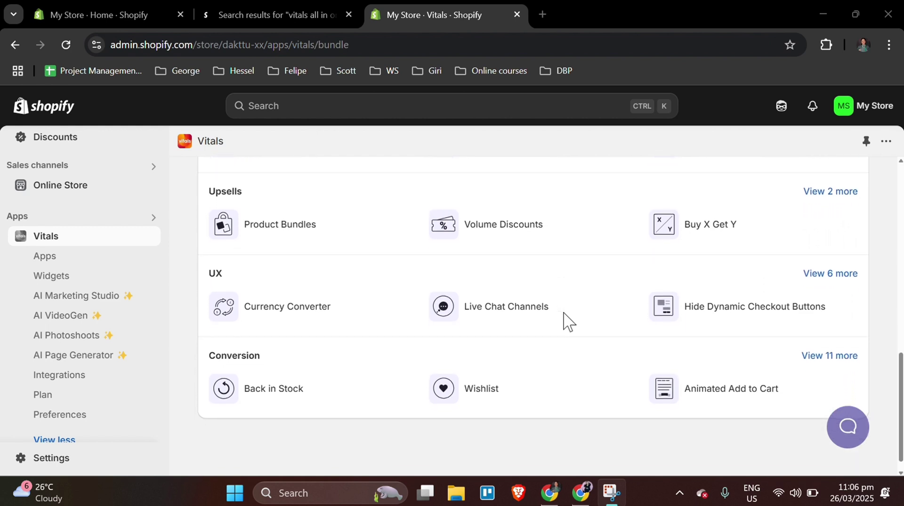
scroll(569, 322, up, 2)
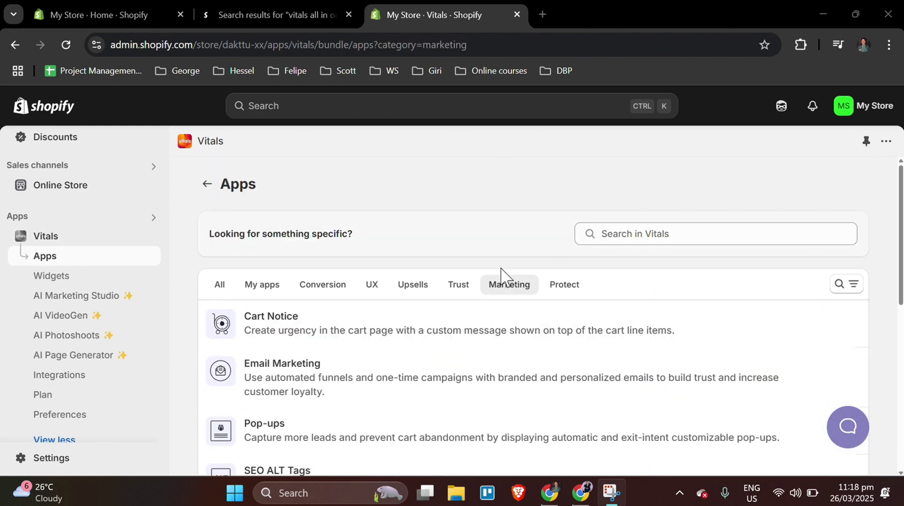
Create an Announcement pop-up with the Pop-ups app from the Marketing category and save it with its default settings.
scroll(509, 278, down, 3)
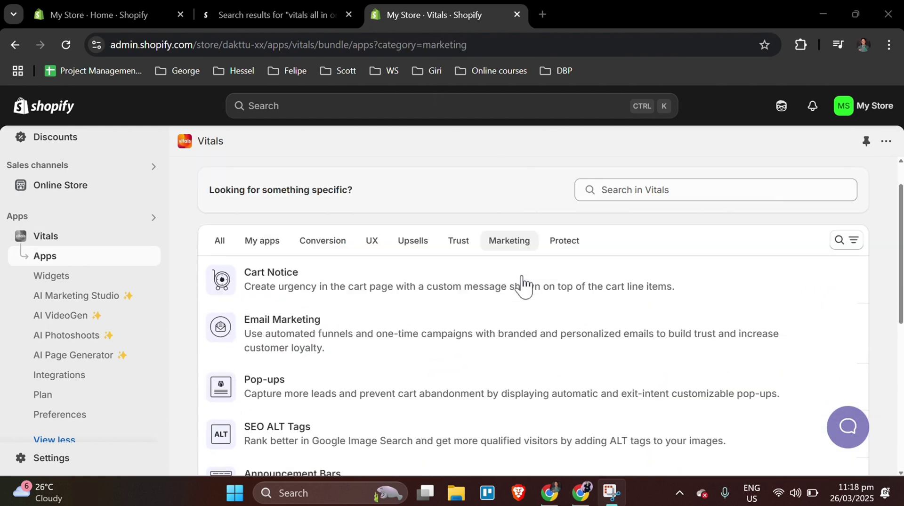
click(401, 325)
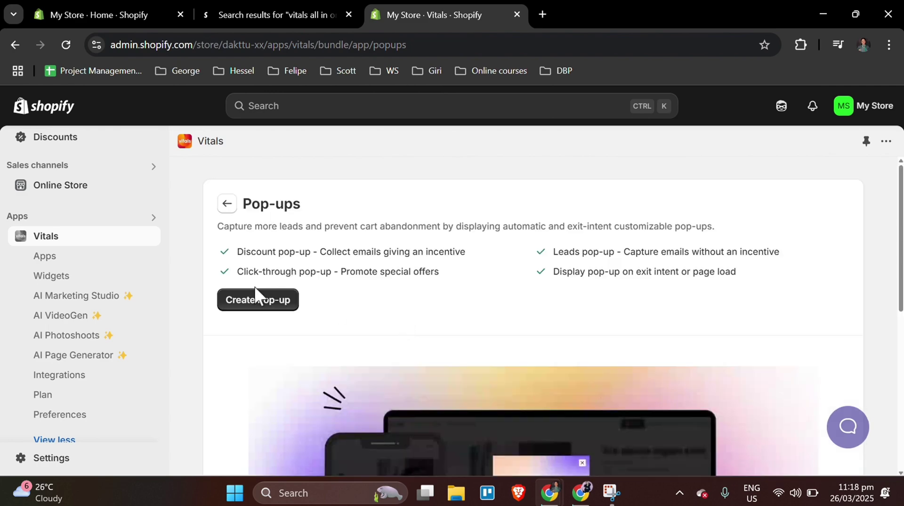
click(255, 288)
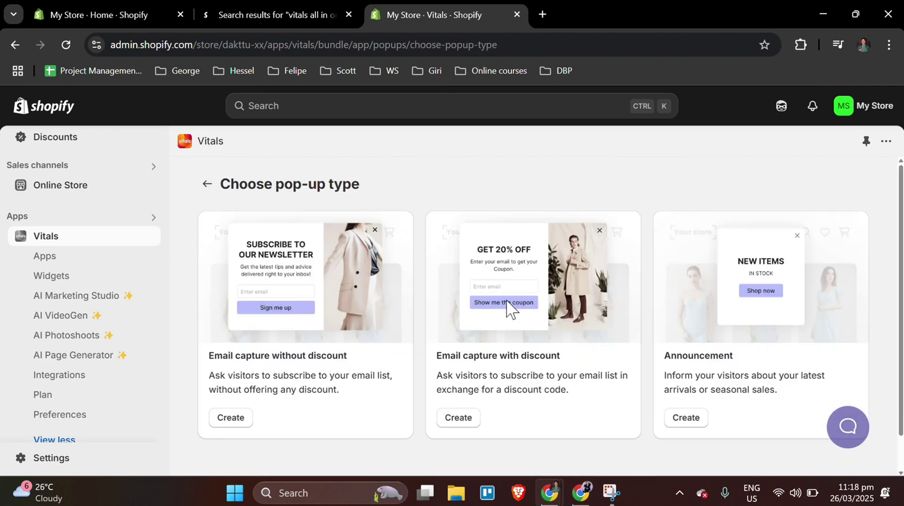
click(686, 375)
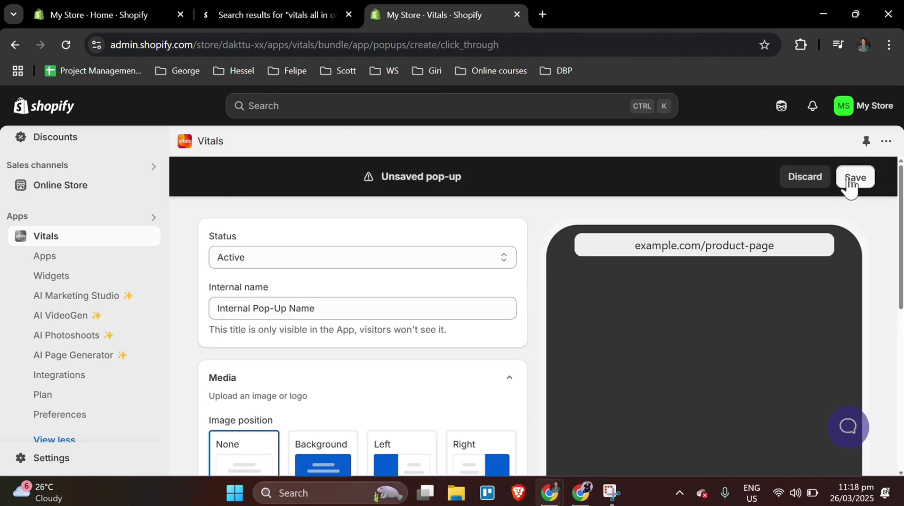
click(856, 178)
click(700, 366)
Return to the Vitals home page and open the Reviews section of the Product Reviews app.
click(69, 240)
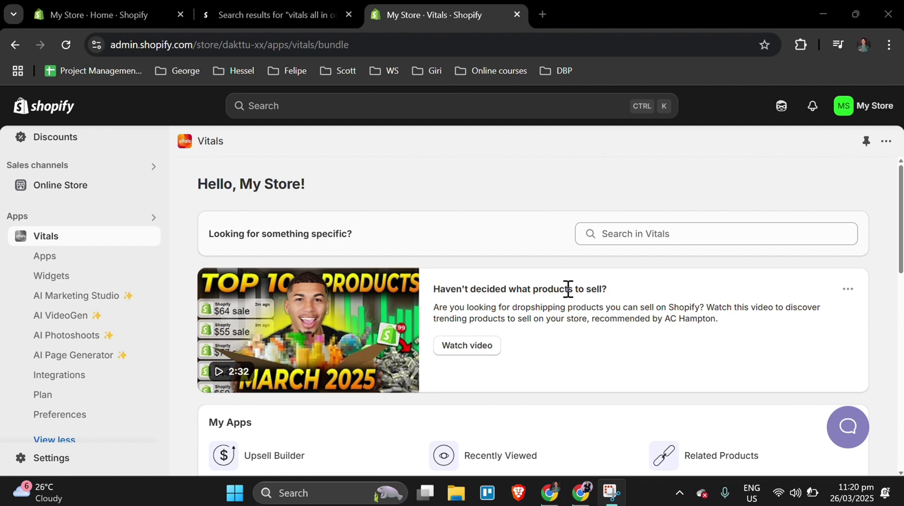
scroll(569, 289, down, 2)
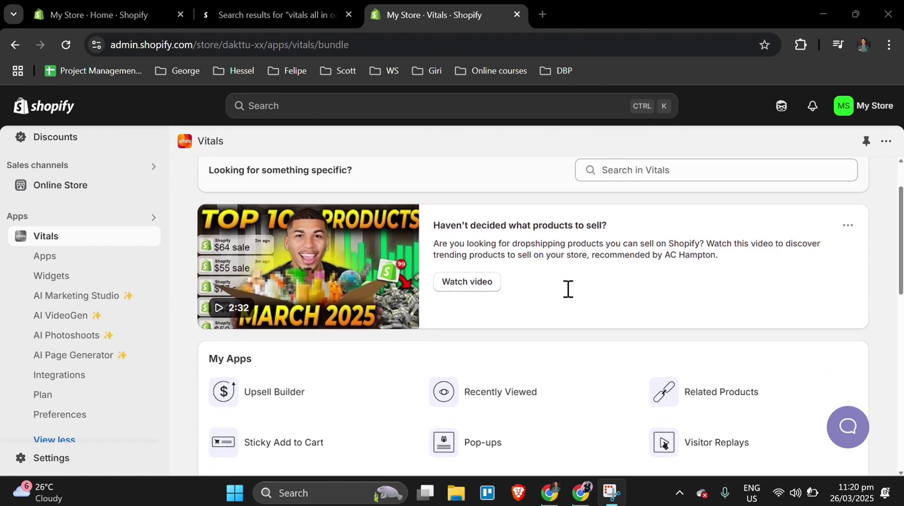
scroll(568, 289, down, 2)
scroll(568, 288, down, 2)
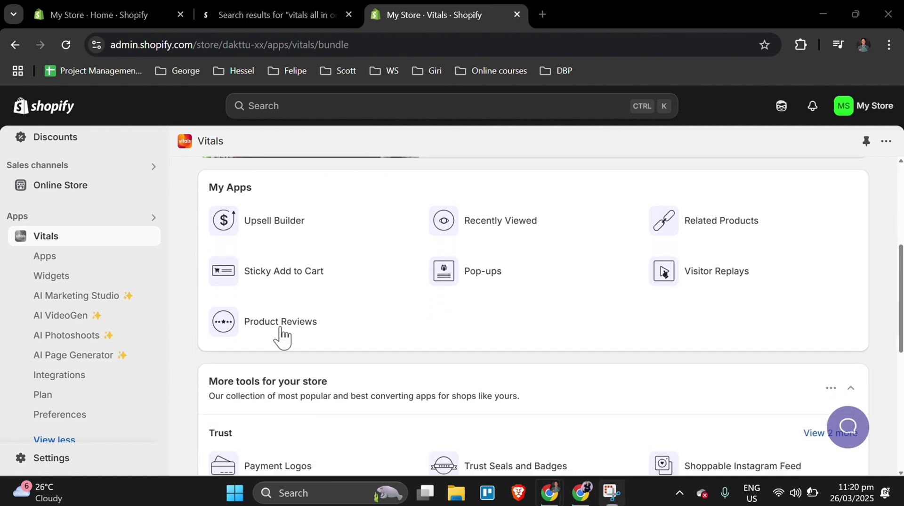
click(281, 332)
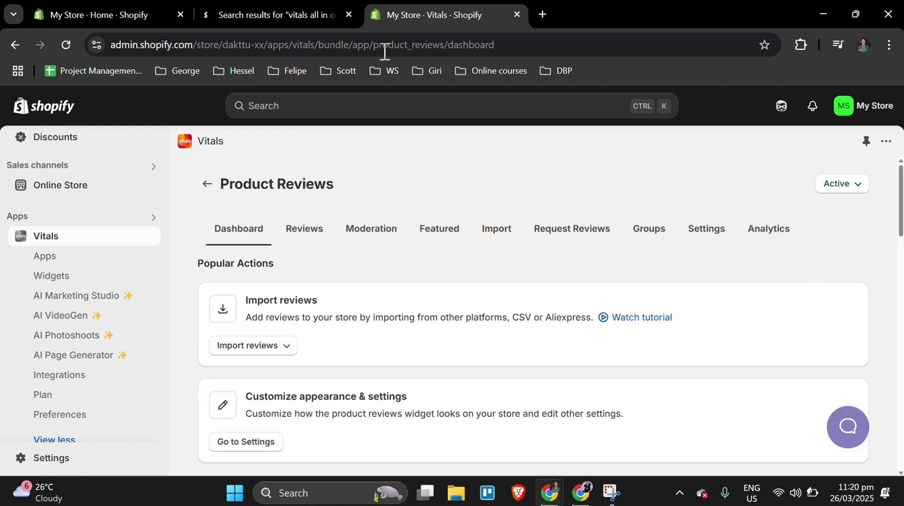
click(548, 237)
click(306, 229)
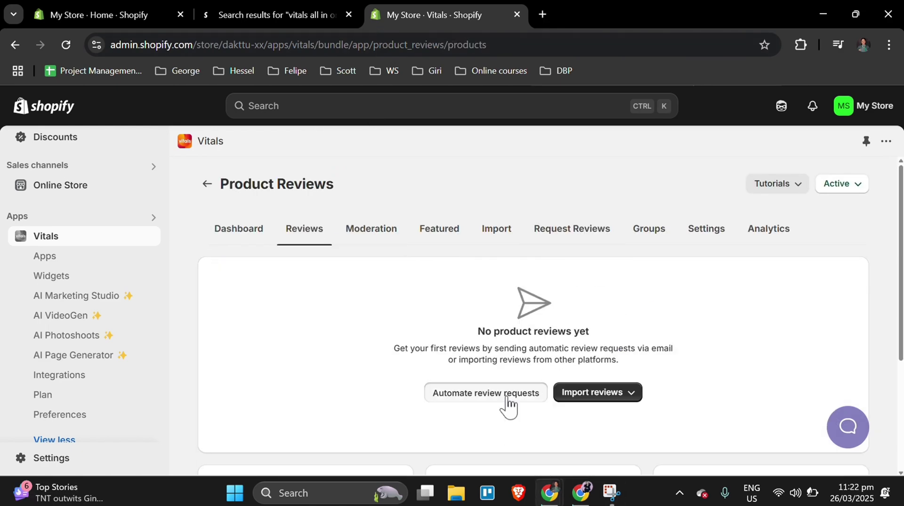
Set up automated review requests by enabling automatic emails for review requests, and save the change.
click(507, 405)
scroll(507, 405, down, 15)
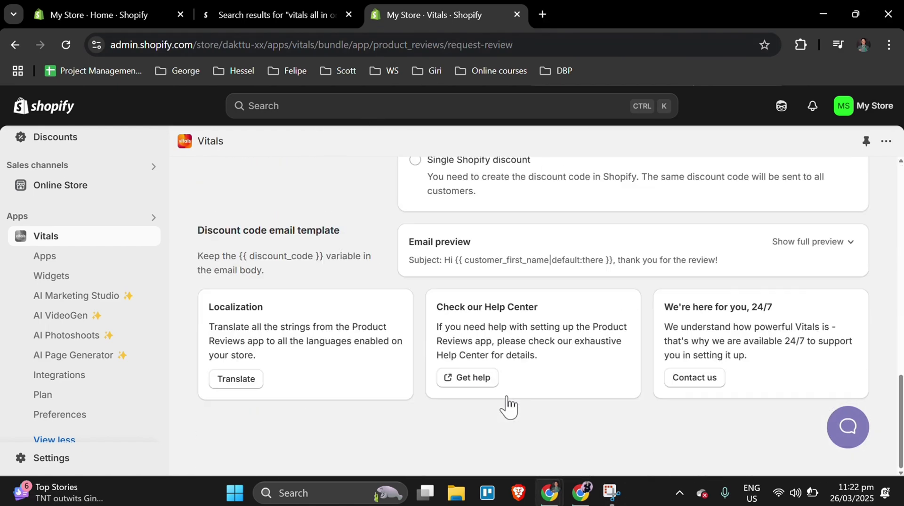
scroll(488, 383, up, 8)
scroll(495, 314, up, 5)
click(416, 282)
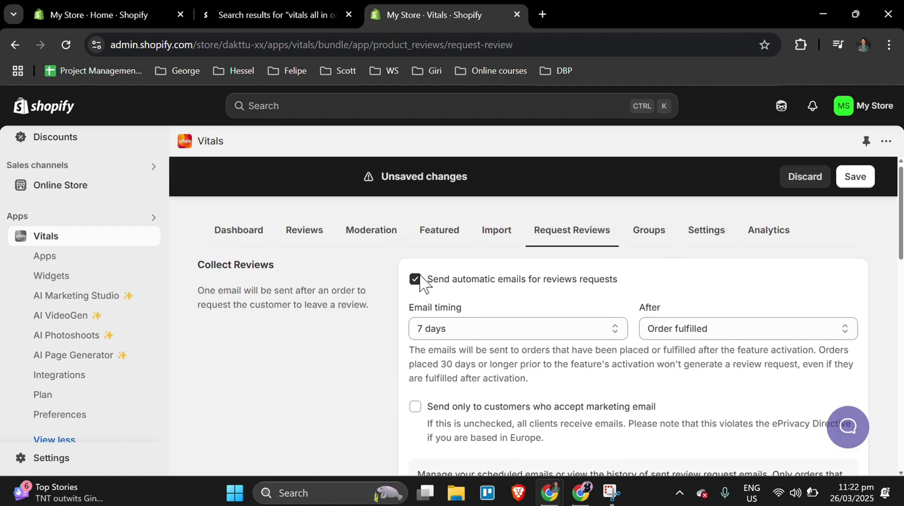
click(846, 178)
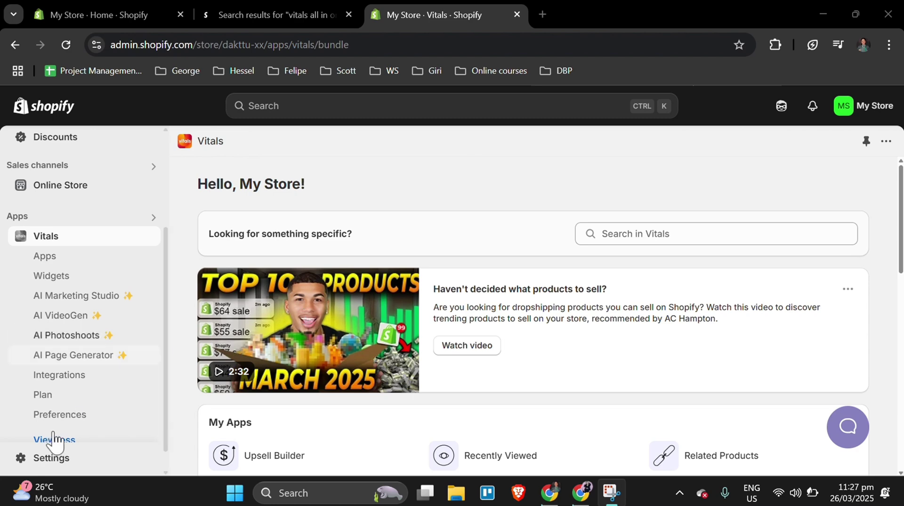
Examine My Apps and the Trust, UX, Conversion and Marketing tools on the Vitals home page.
scroll(287, 336, down, 1)
scroll(287, 344, down, 2)
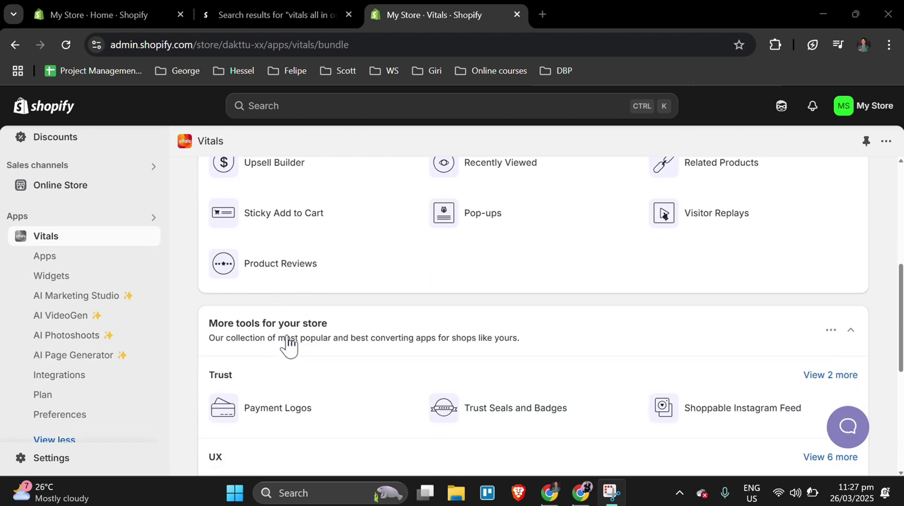
scroll(288, 344, up, 3)
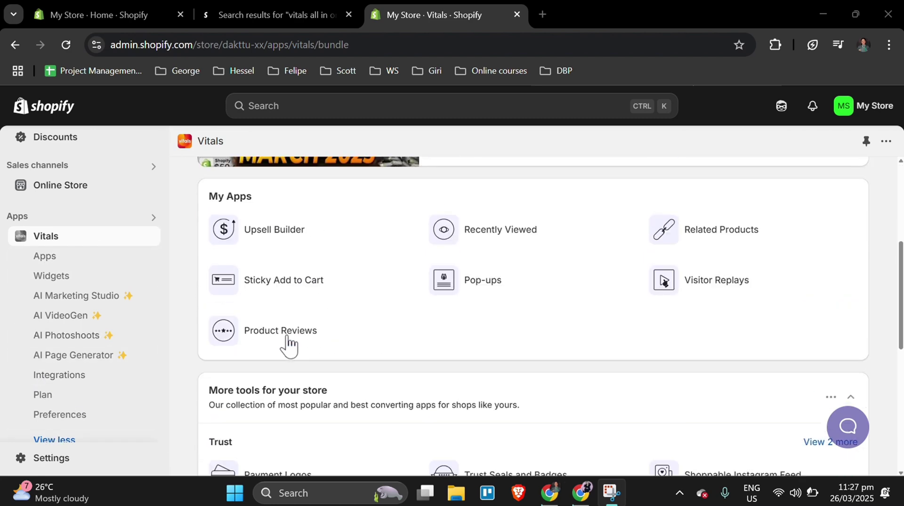
scroll(288, 343, down, 7)
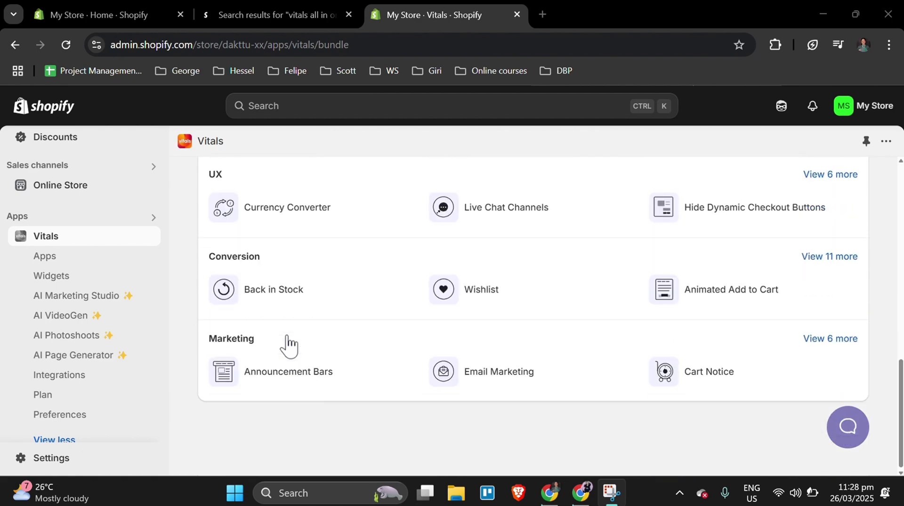
scroll(288, 345, up, 1)
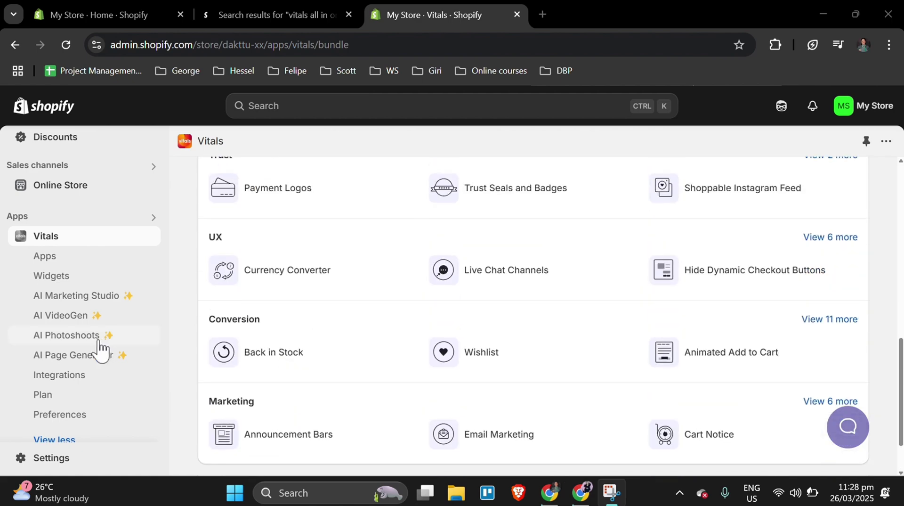
scroll(365, 296, up, 2)
scroll(365, 297, up, 3)
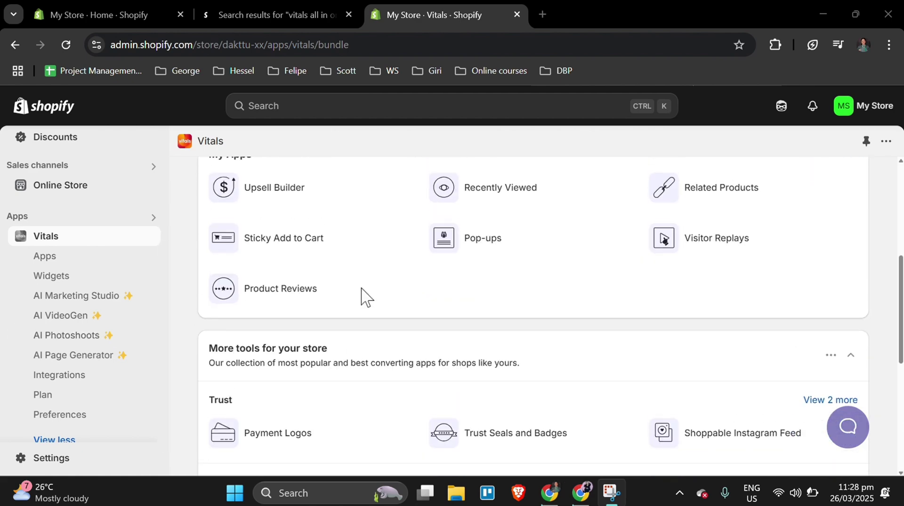
scroll(363, 296, up, 4)
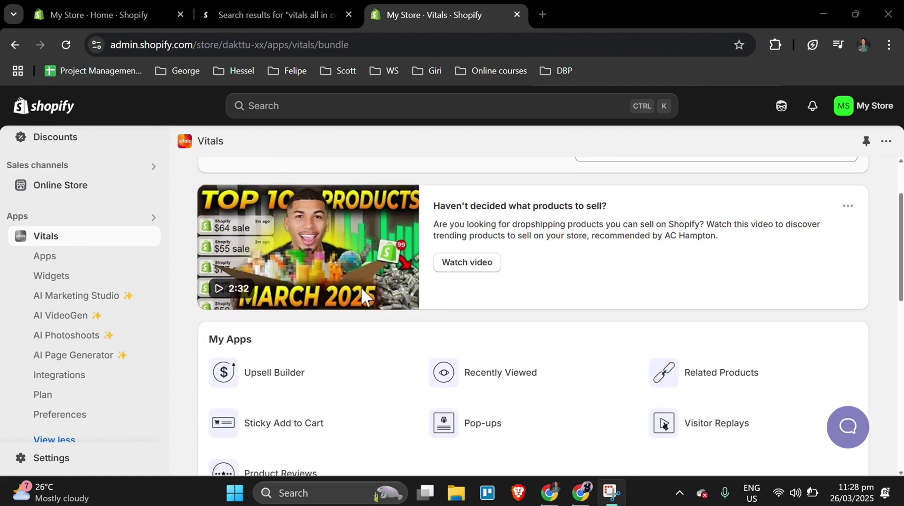
scroll(361, 290, down, 4)
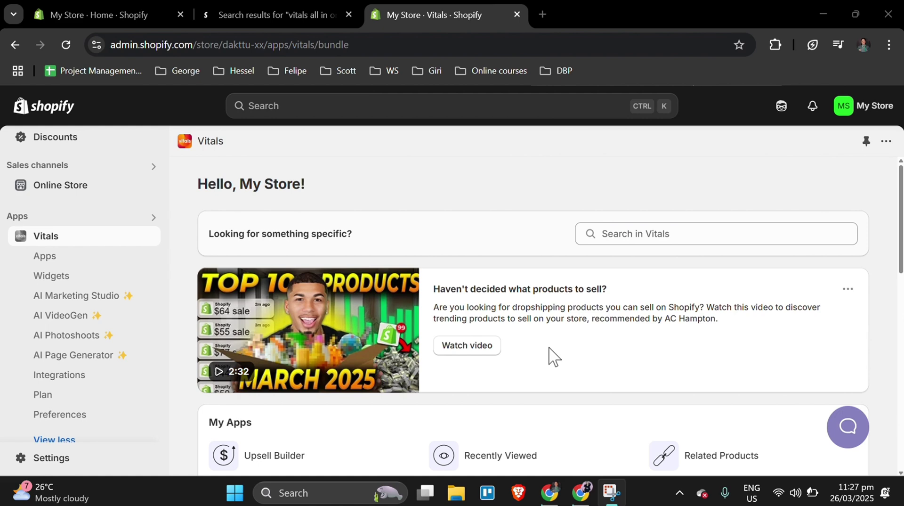
scroll(286, 347, down, 6)
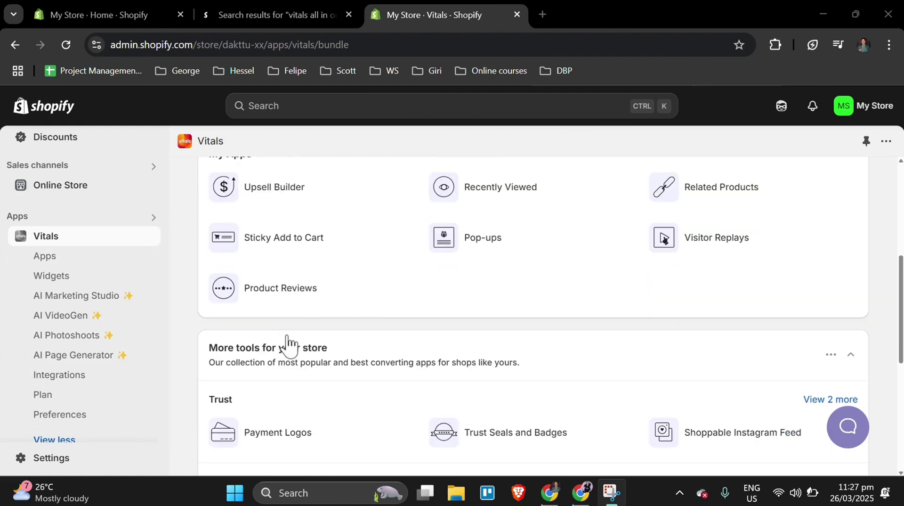
scroll(288, 347, down, 2)
scroll(289, 347, up, 3)
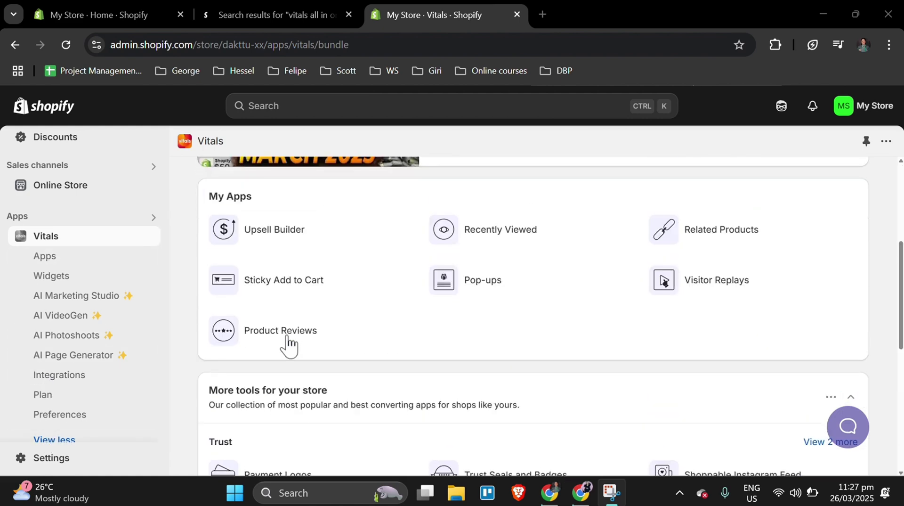
scroll(286, 347, down, 6)
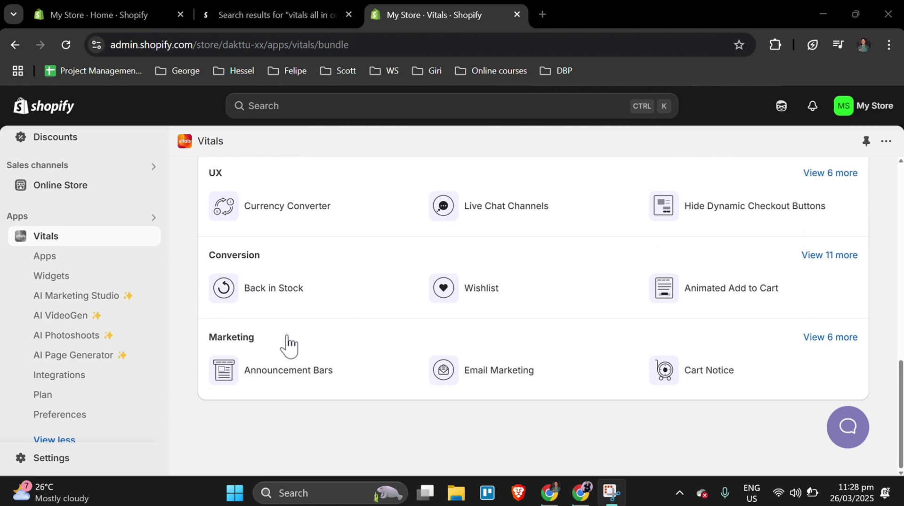
scroll(363, 297, up, 3)
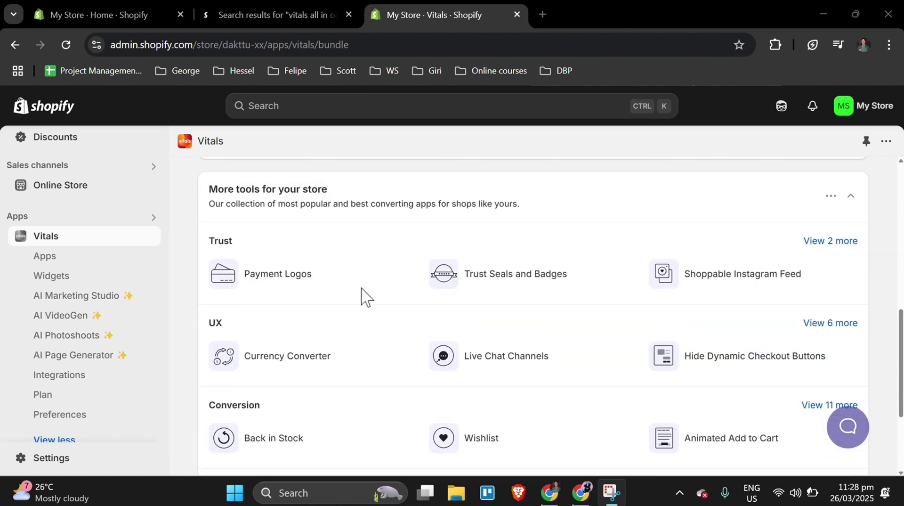
Activate the SEO ALT Tags app from the Marketing category.
scroll(361, 297, up, 6)
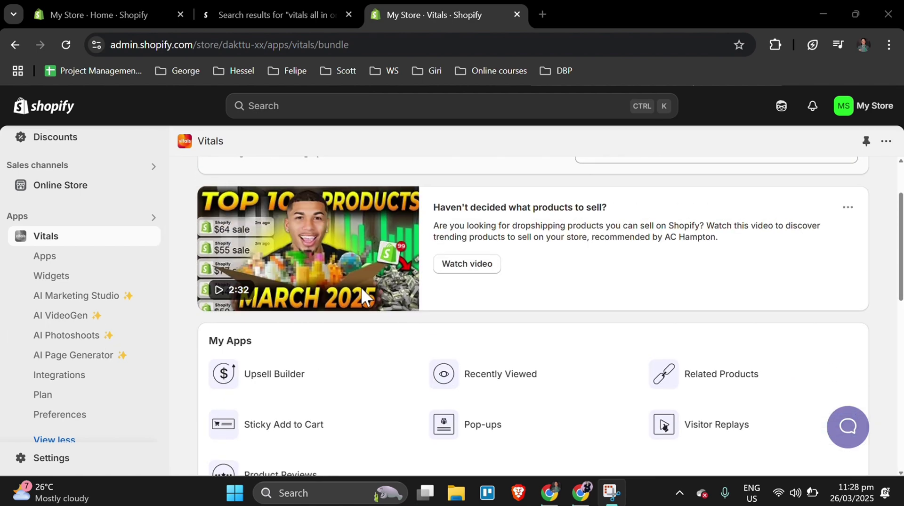
scroll(361, 297, down, 4)
click(507, 187)
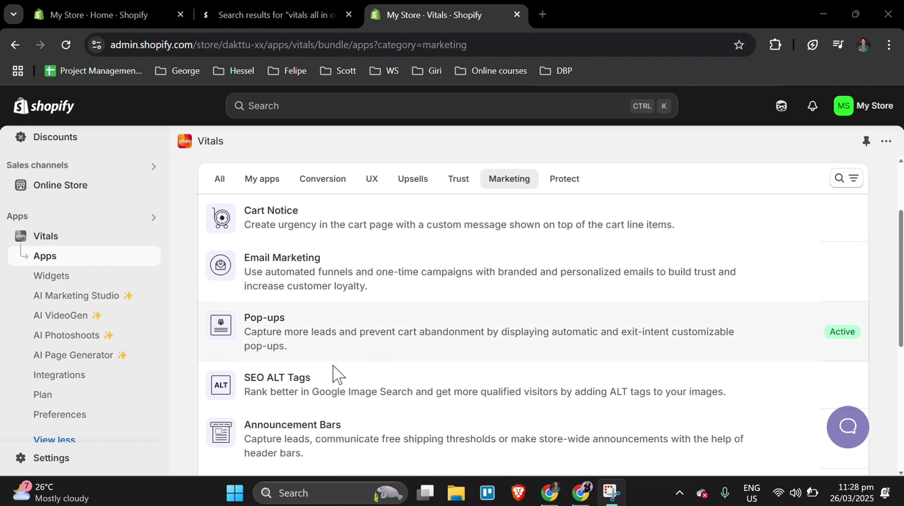
click(295, 387)
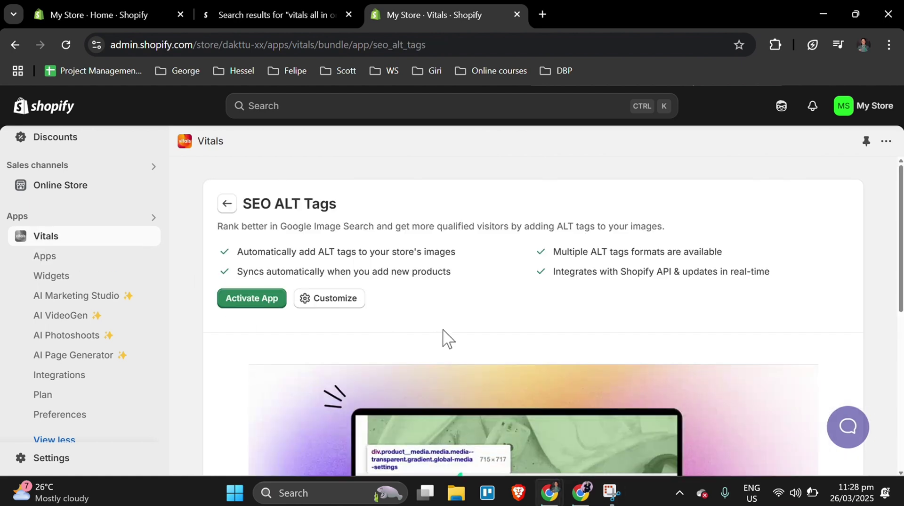
click(260, 302)
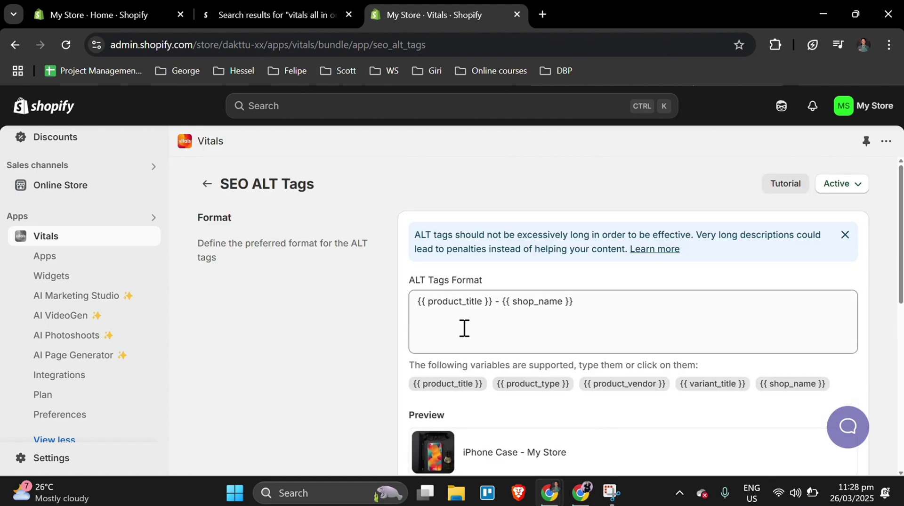
Review the SEO ALT Tags format settings and status options, and return to the Vitals home page.
scroll(464, 328, down, 8)
scroll(464, 327, up, 8)
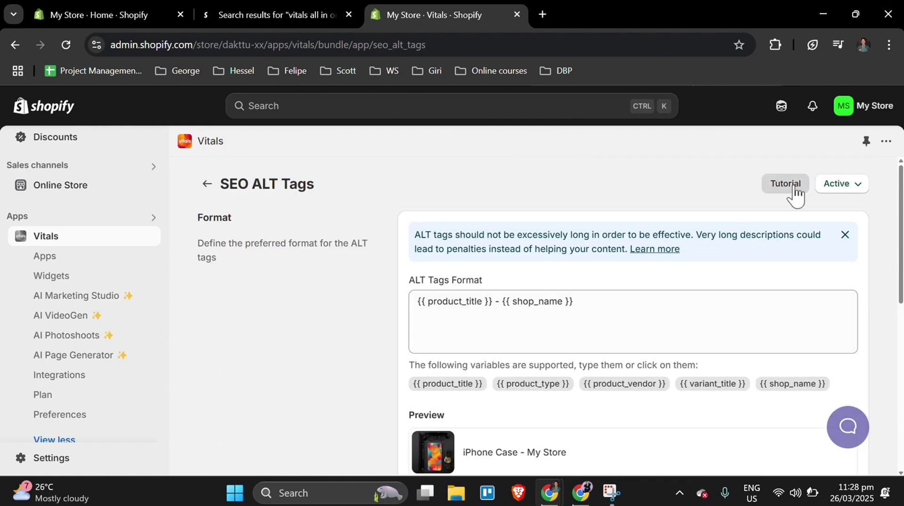
click(842, 184)
click(655, 203)
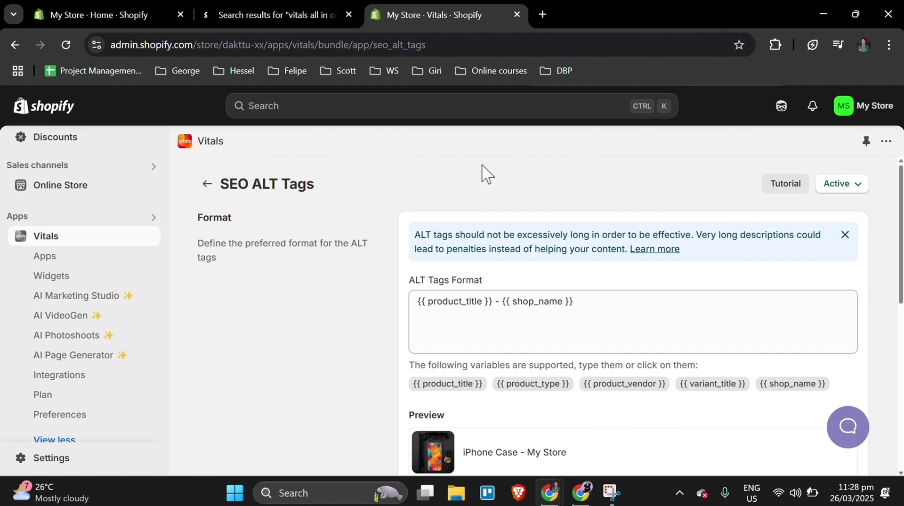
click(206, 184)
Start a new "Email capture with discount" pop-up in the Pop-ups app.
scroll(440, 367, down, 3)
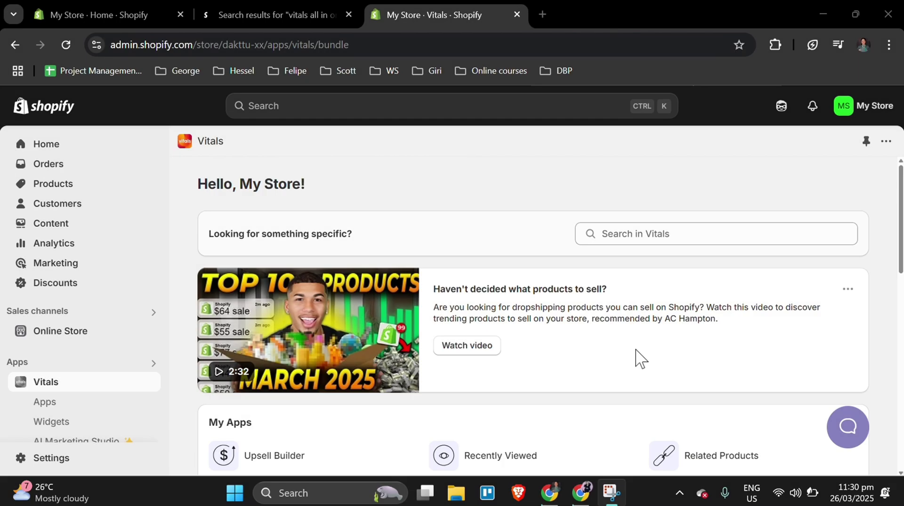
scroll(638, 358, down, 4)
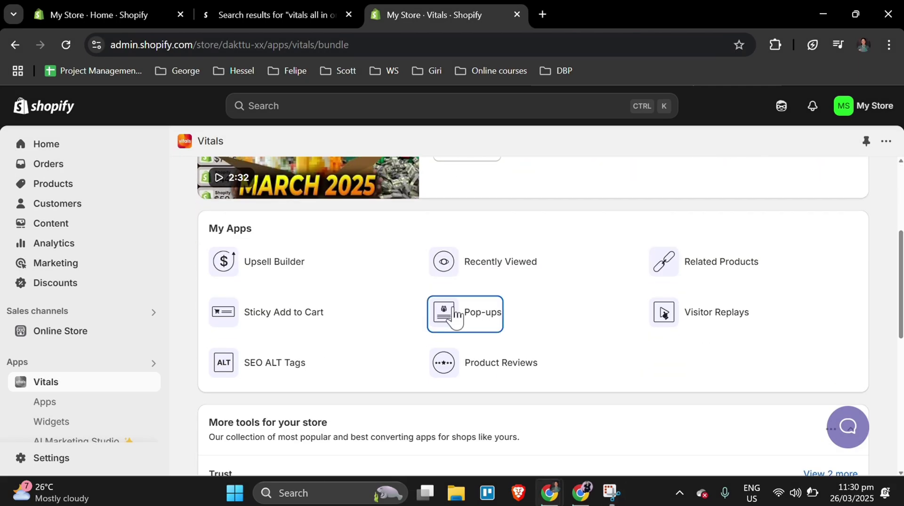
click(456, 316)
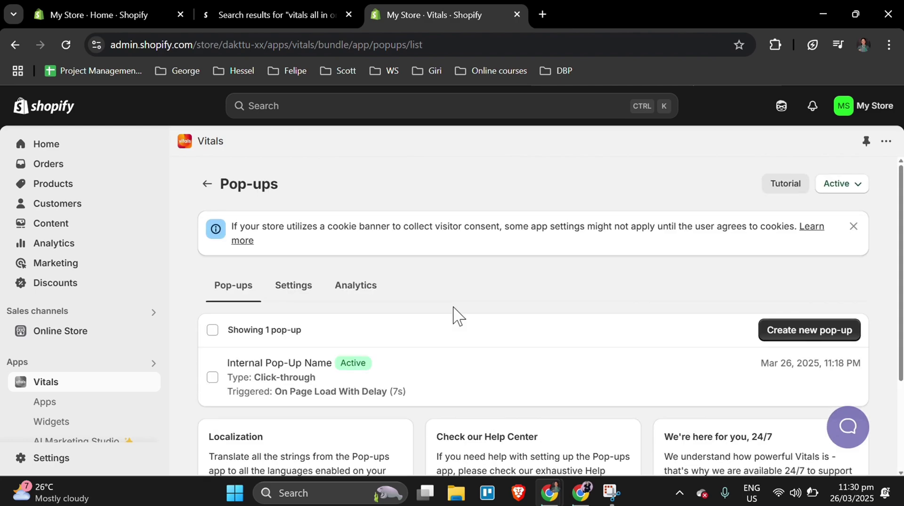
click(809, 331)
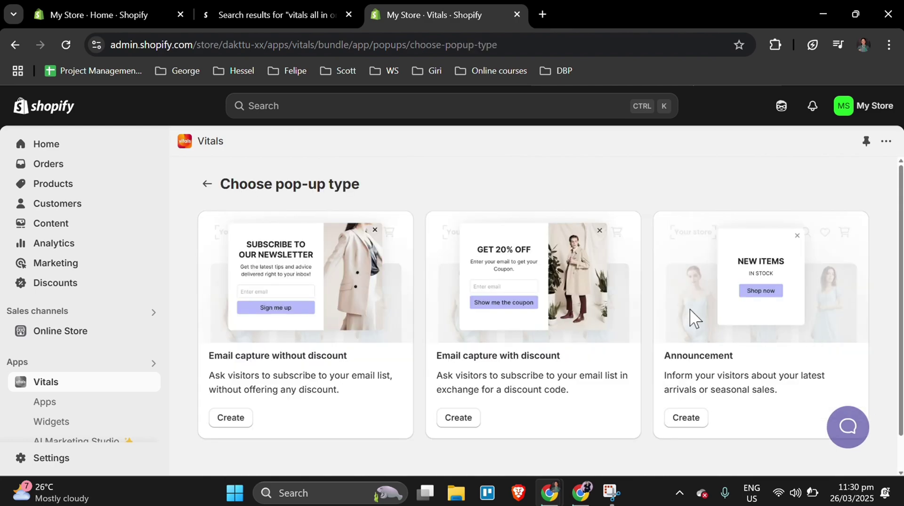
click(456, 419)
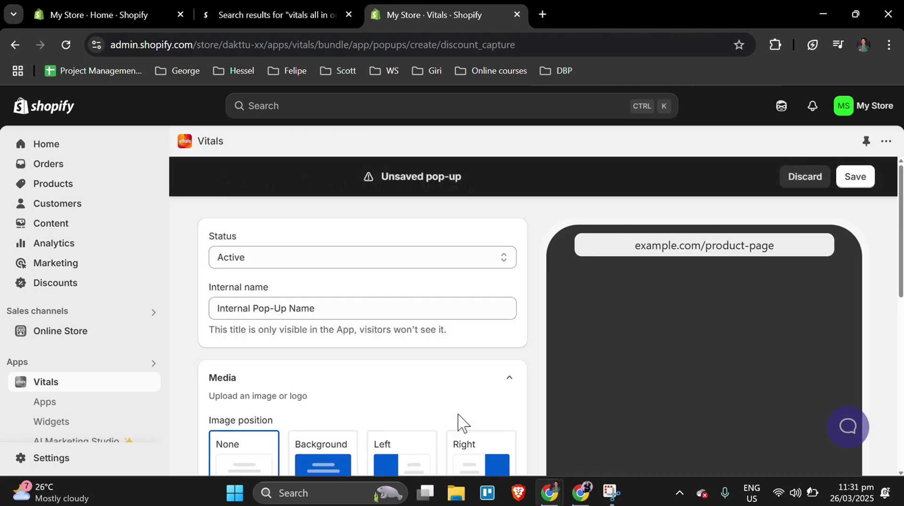
Review the pop-up's design, main content and trigger settings, and save it with its default values.
scroll(458, 419, down, 4)
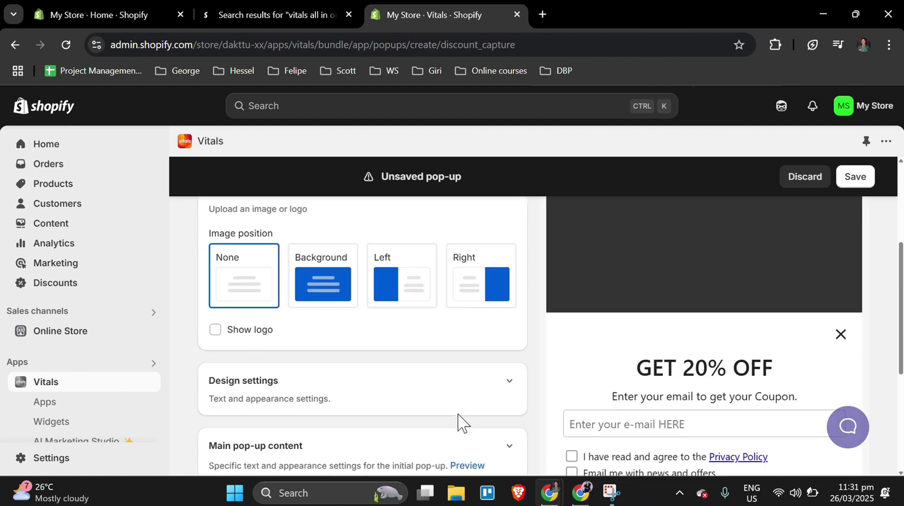
click(475, 394)
scroll(475, 393, down, 2)
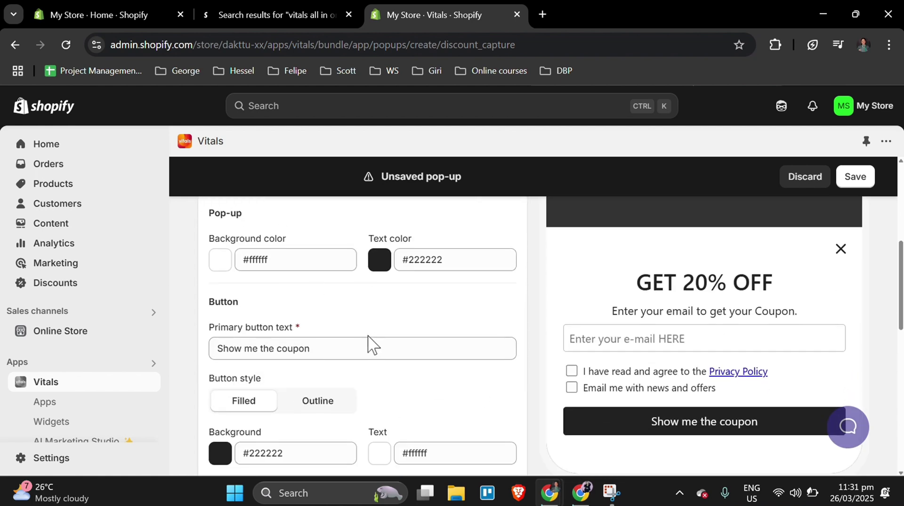
scroll(368, 344, down, 8)
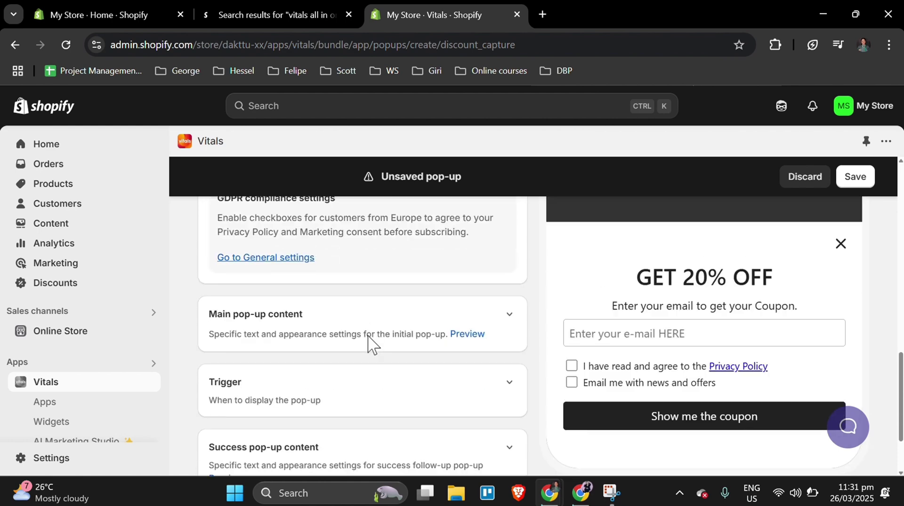
click(401, 327)
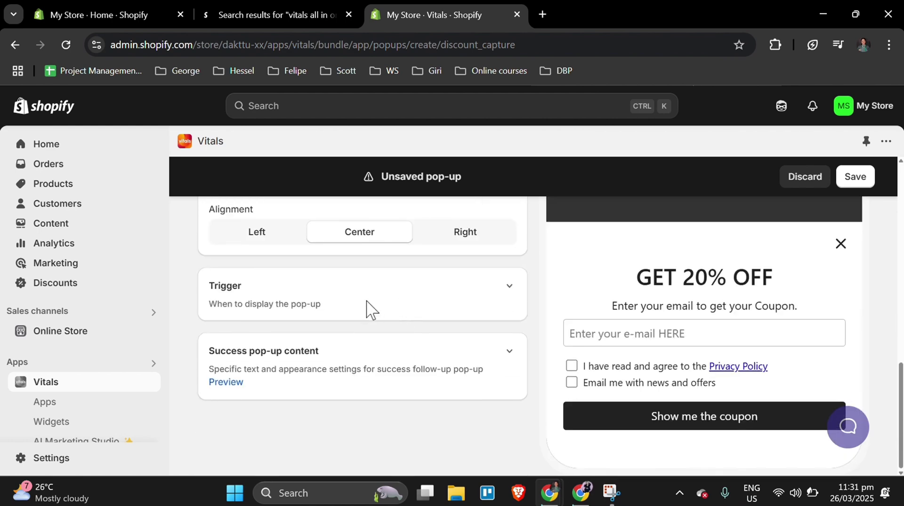
click(509, 301)
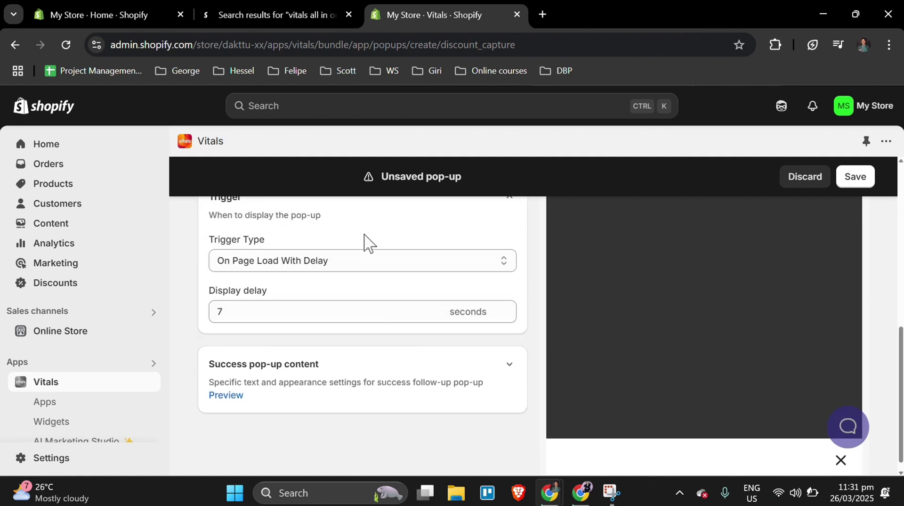
click(857, 177)
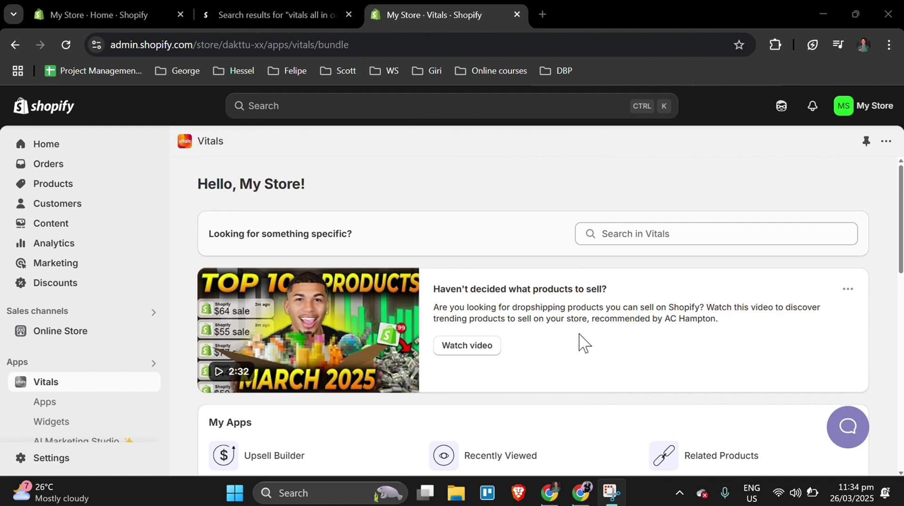
Review the Trust Seals and Badges app from the Trust tools, and activate it.
scroll(581, 400, down, 7)
scroll(581, 400, down, 3)
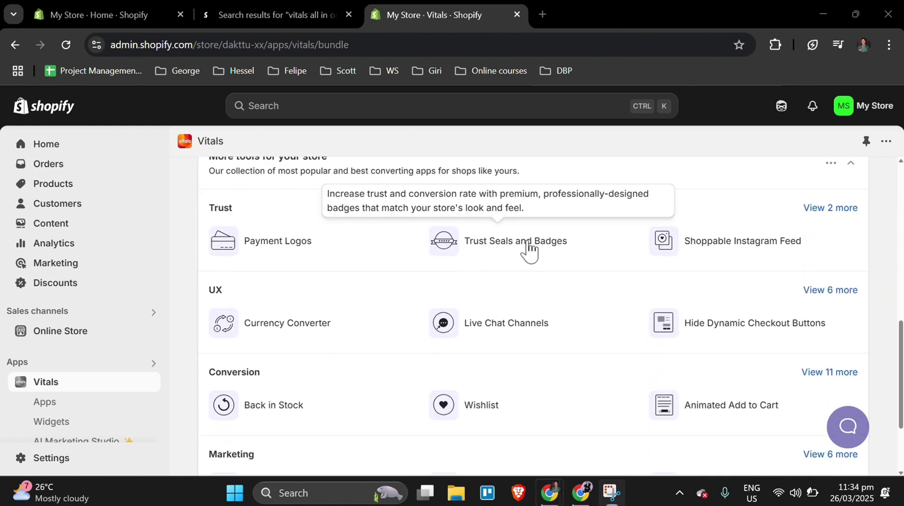
click(523, 243)
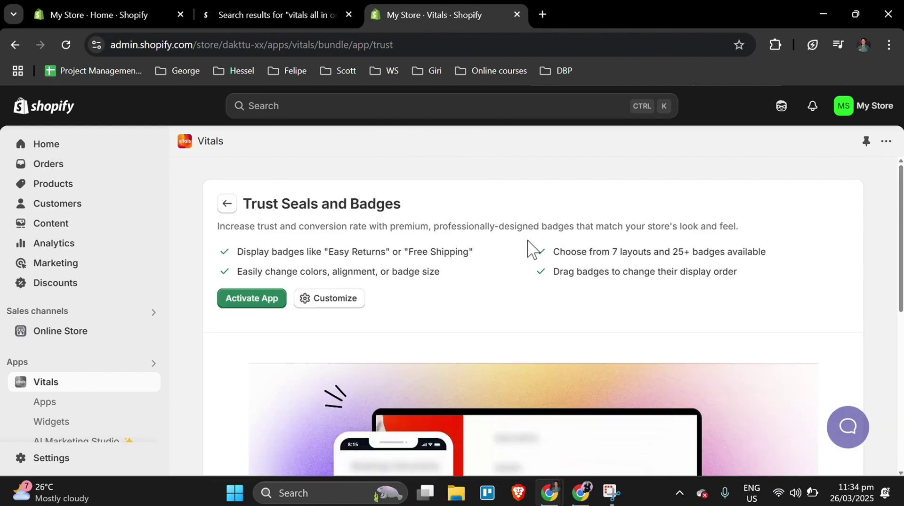
scroll(408, 288, down, 7)
scroll(407, 288, up, 2)
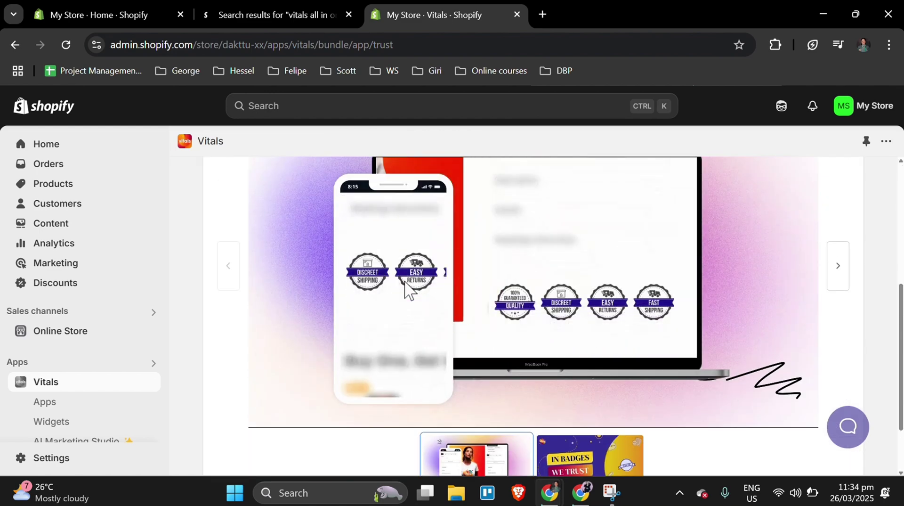
scroll(408, 288, down, 2)
scroll(407, 288, up, 7)
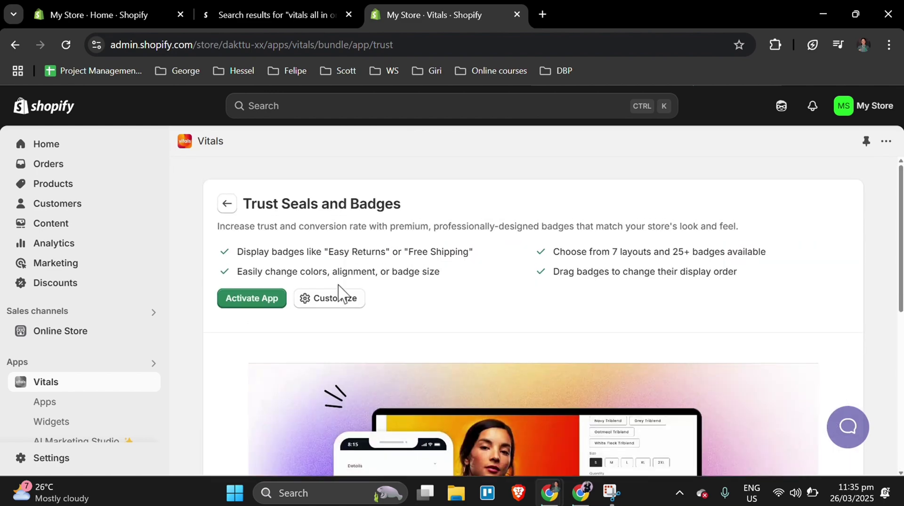
click(258, 300)
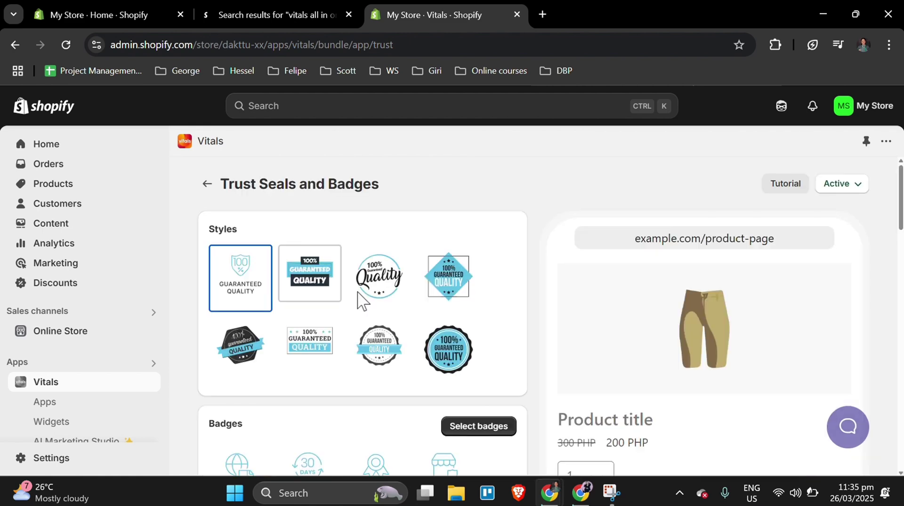
Choose the round script-lettered "100% Guaranteed Quality" style for the trust badges, and save the change with the other settings at their defaults.
scroll(393, 311, down, 2)
scroll(393, 311, up, 1)
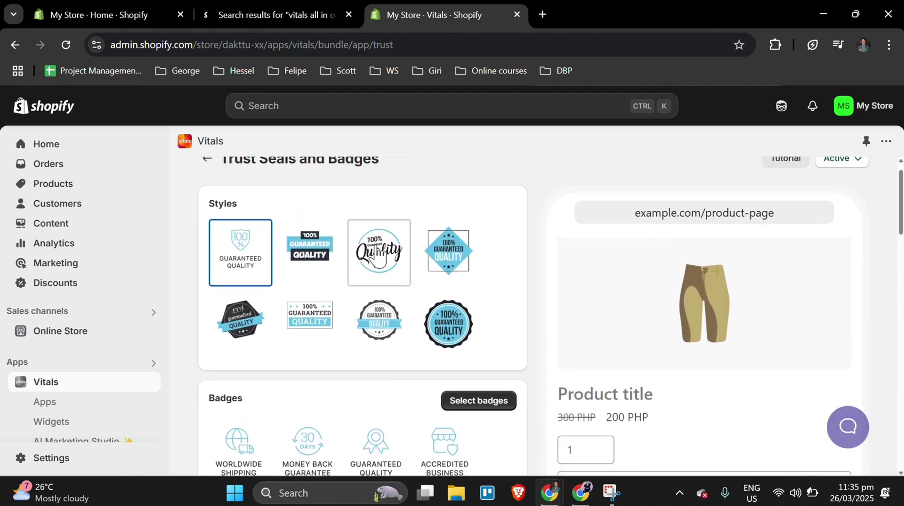
click(377, 256)
scroll(515, 269, down, 6)
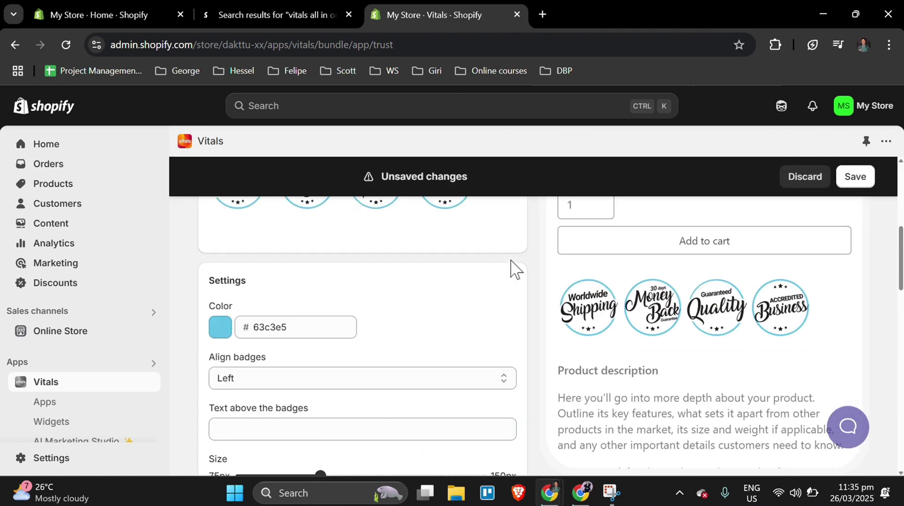
scroll(558, 268, up, 2)
scroll(572, 272, down, 10)
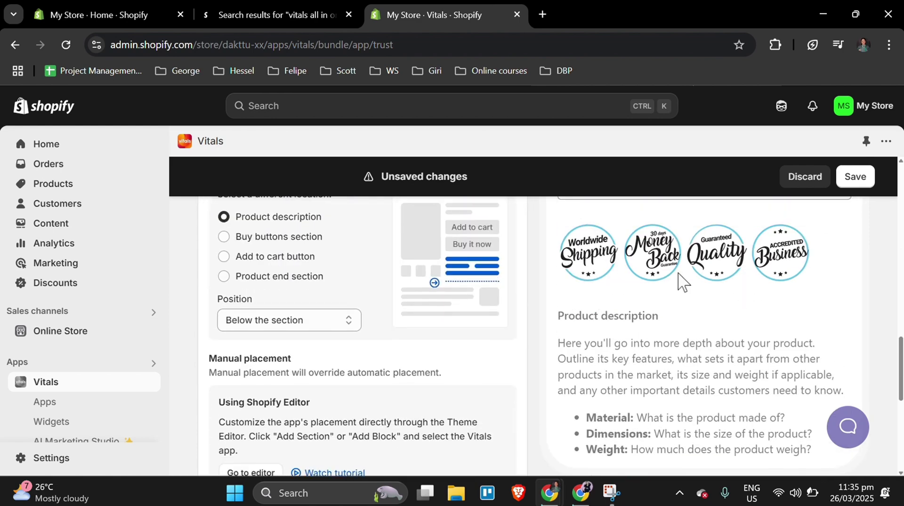
click(855, 177)
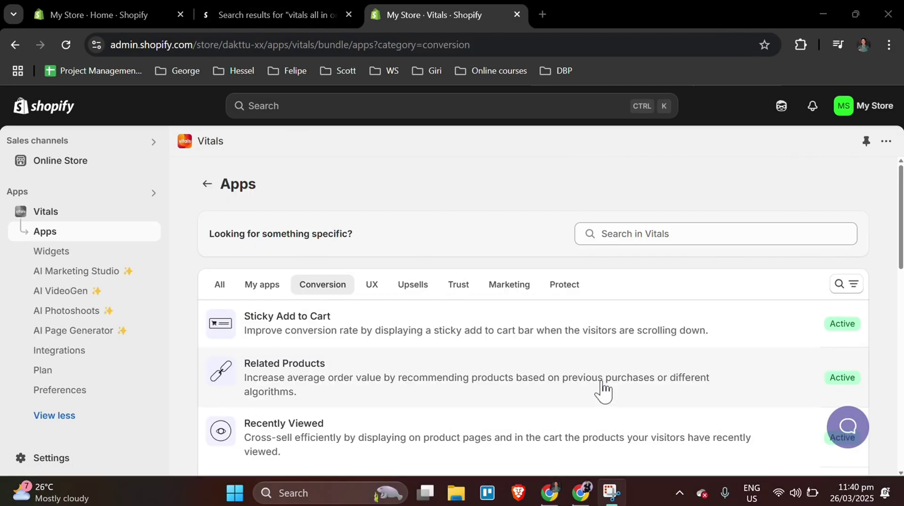
Open the Related Products app from the Conversion category.
scroll(601, 389, down, 2)
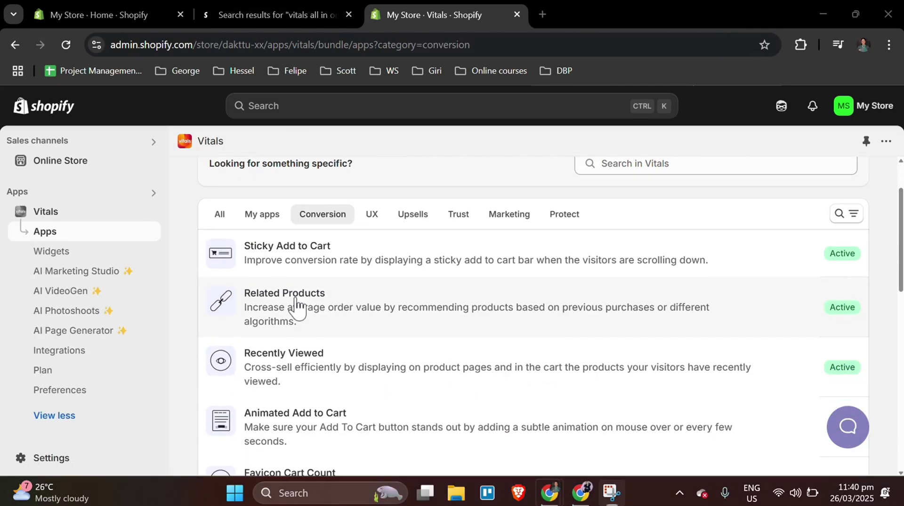
click(299, 294)
click(541, 228)
scroll(546, 344, down, 1)
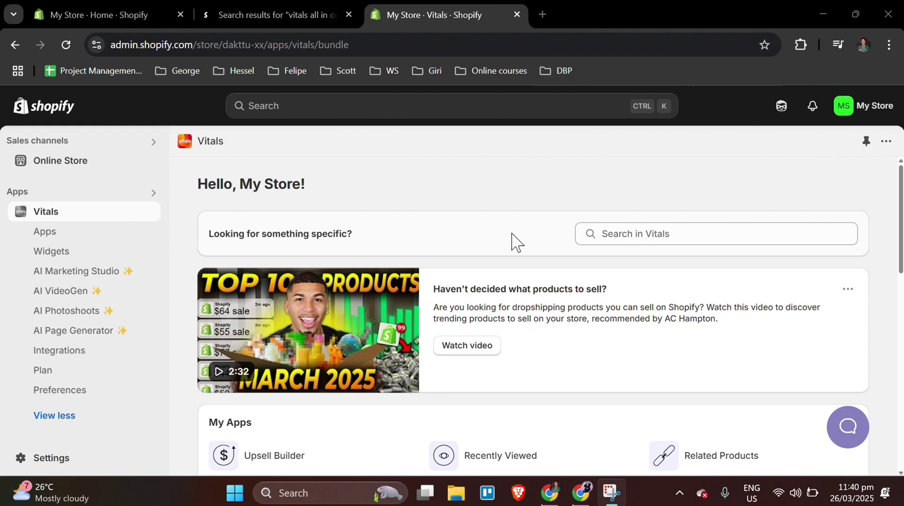
Browse the tools on the Vitals home page, and examine the email integrations, captured emails and partner apps under Integrations.
scroll(512, 240, down, 10)
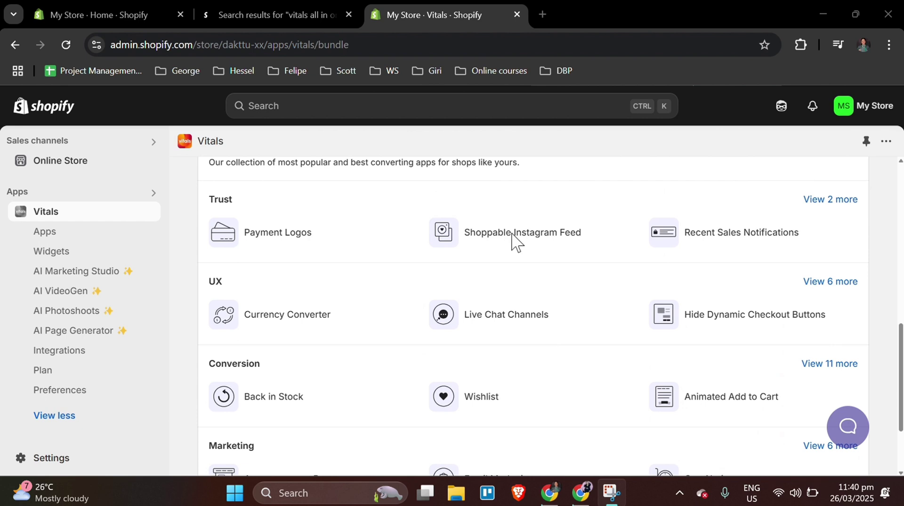
scroll(512, 240, down, 3)
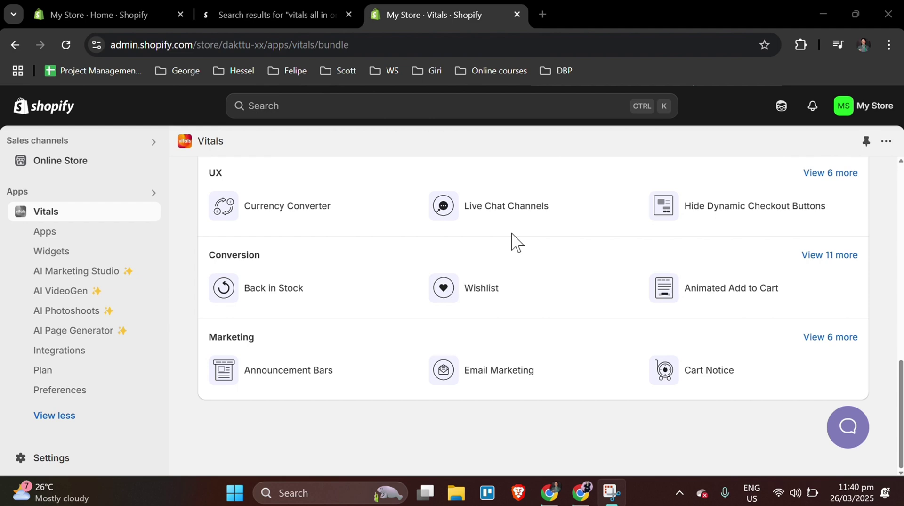
scroll(512, 241, up, 15)
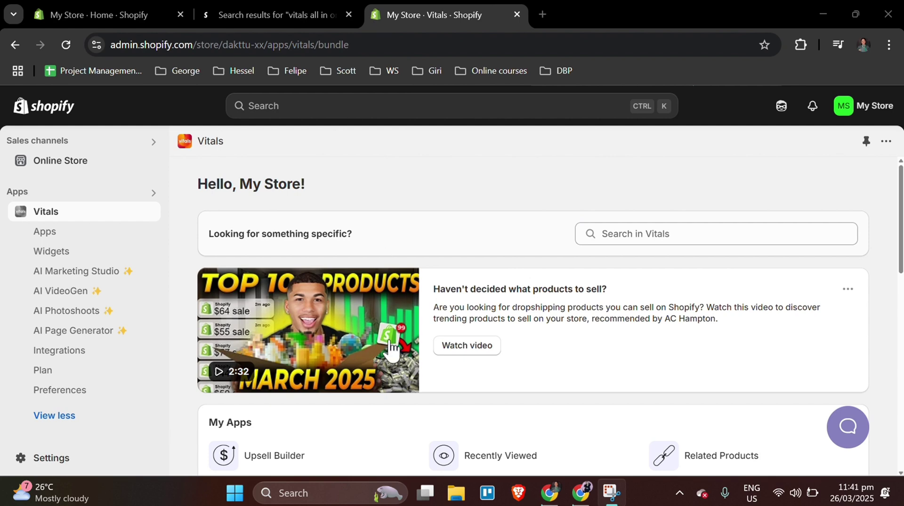
click(48, 351)
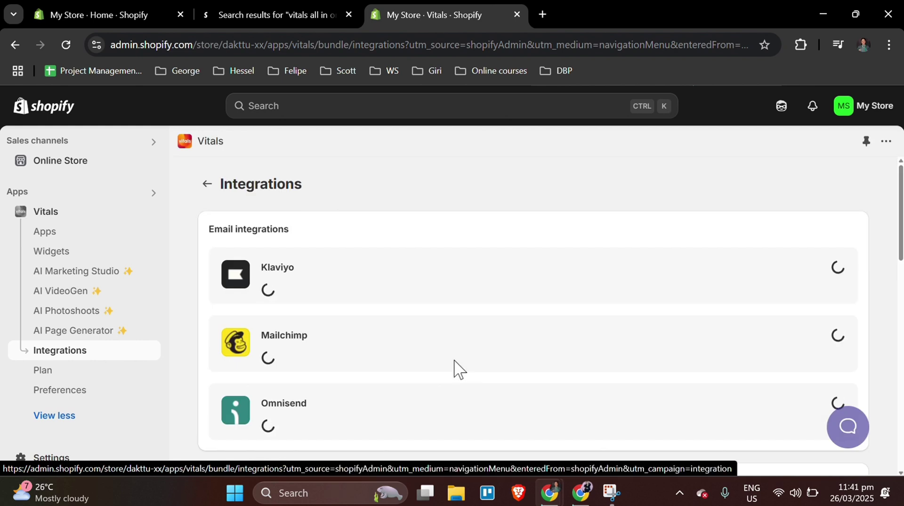
scroll(455, 370, down, 1)
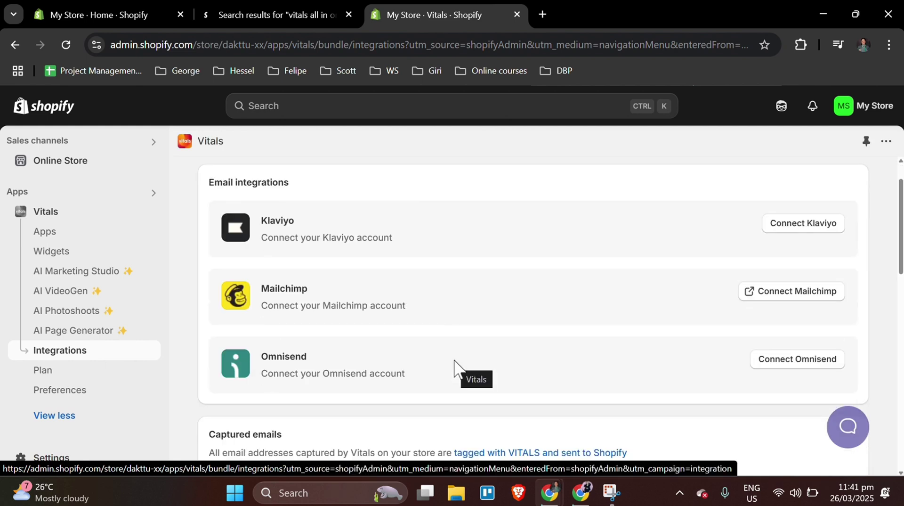
scroll(455, 370, down, 5)
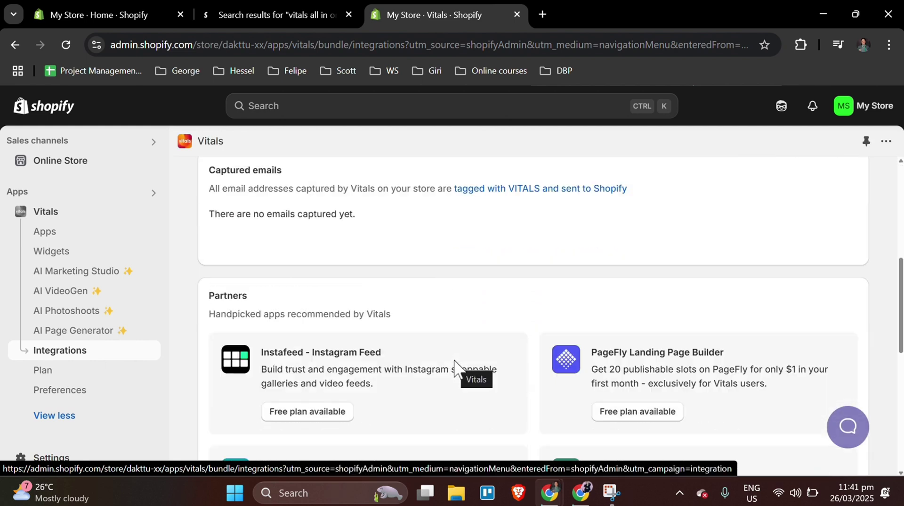
scroll(455, 370, down, 2)
scroll(454, 367, up, 8)
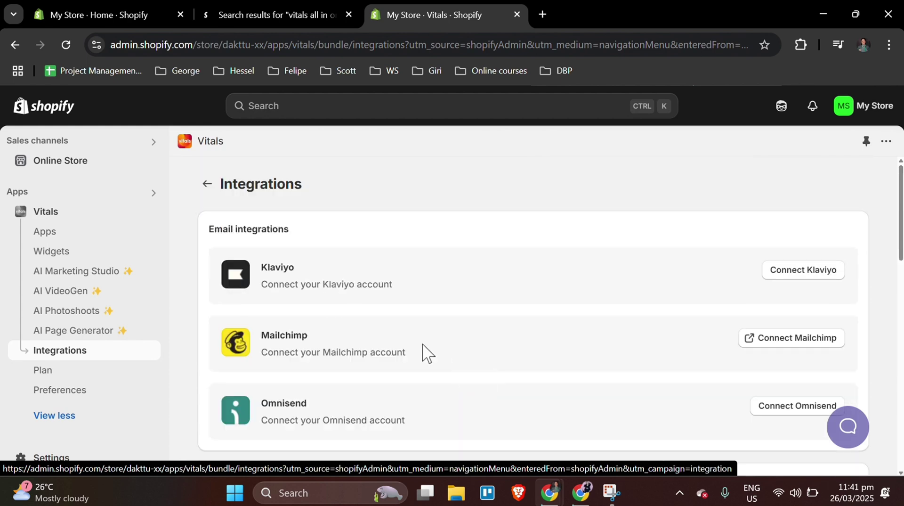
Look over the Klaviyo, Mailchimp and Omnisend connections again, along with the captured emails section and partner apps such as PageFly and 17TRACK.
scroll(525, 327, down, 1)
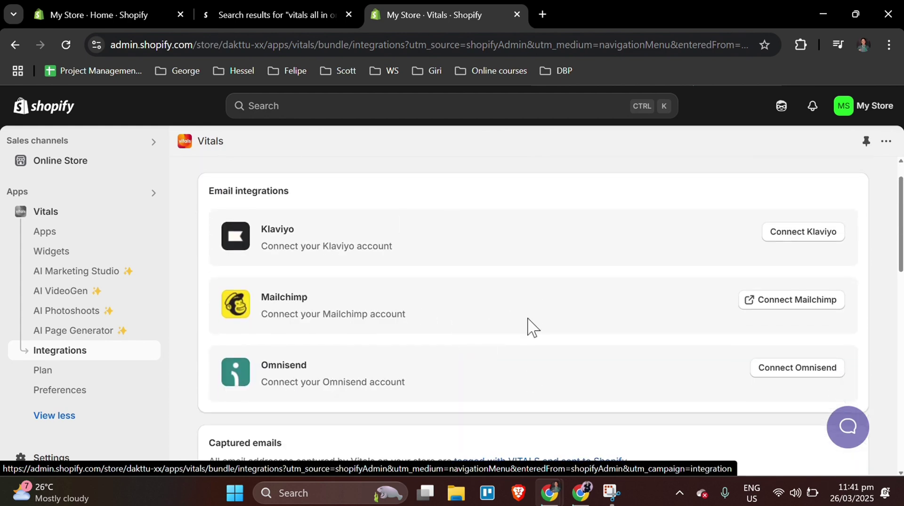
scroll(531, 326, down, 3)
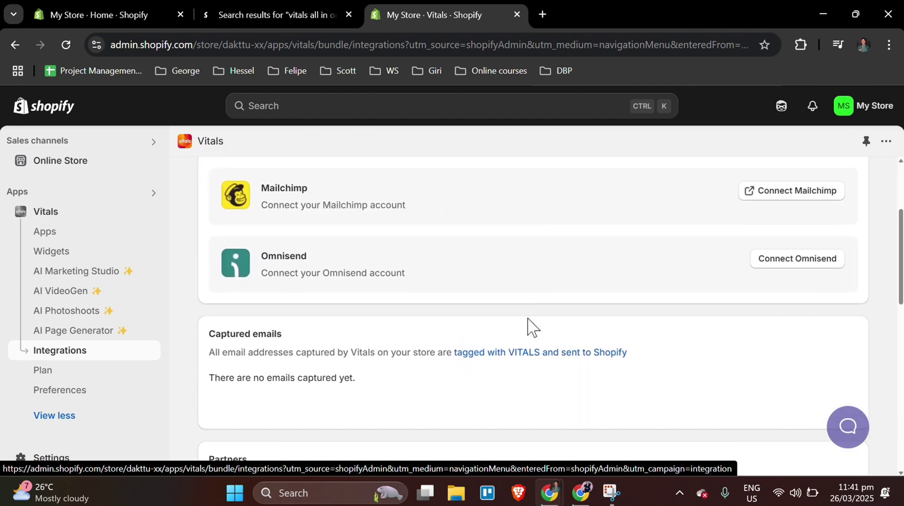
scroll(531, 325, down, 6)
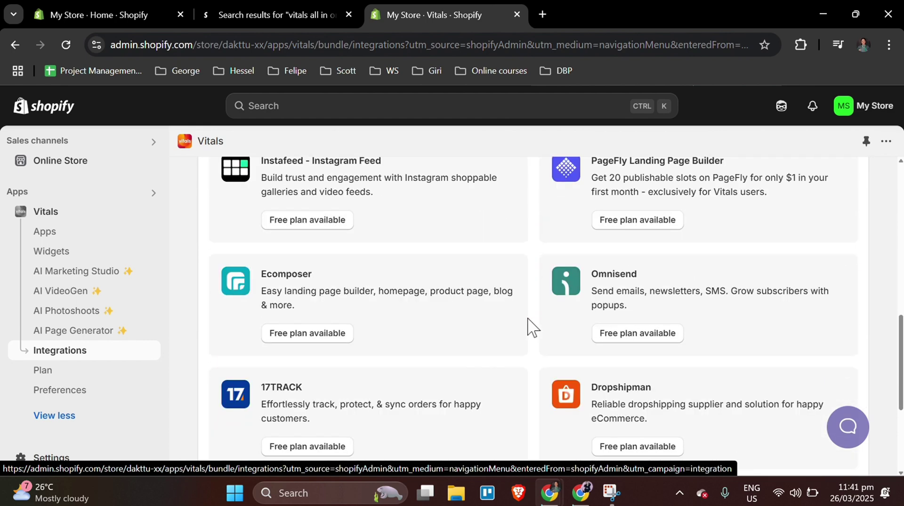
scroll(531, 326, down, 2)
scroll(531, 326, up, 8)
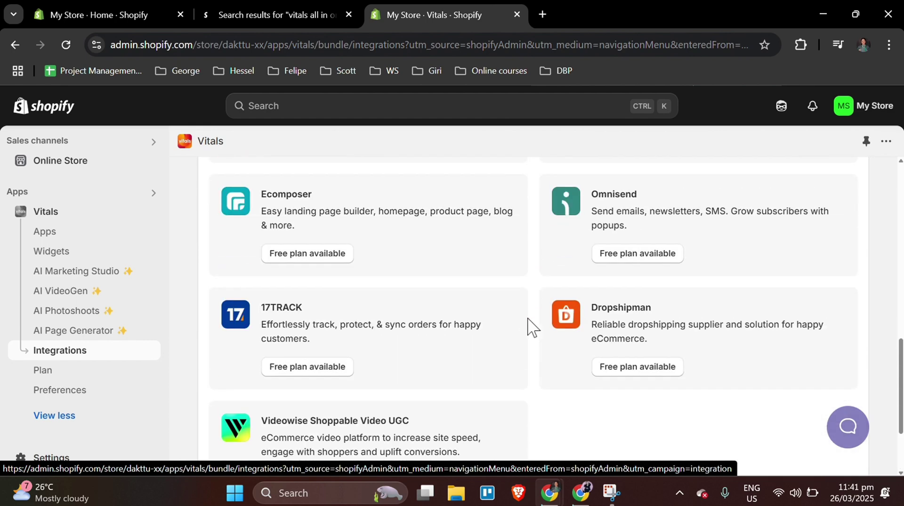
scroll(531, 326, up, 5)
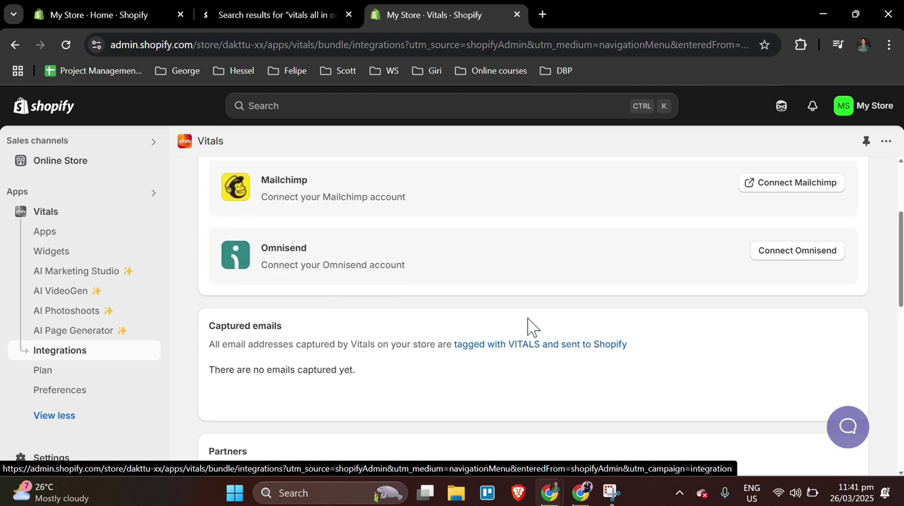
Switch to the Vitals listing in the Shopify App Store, and review its feature description, supported integrations, pricing plans, merchant reviews and support resources.
key(ctrl+shift+Tab)
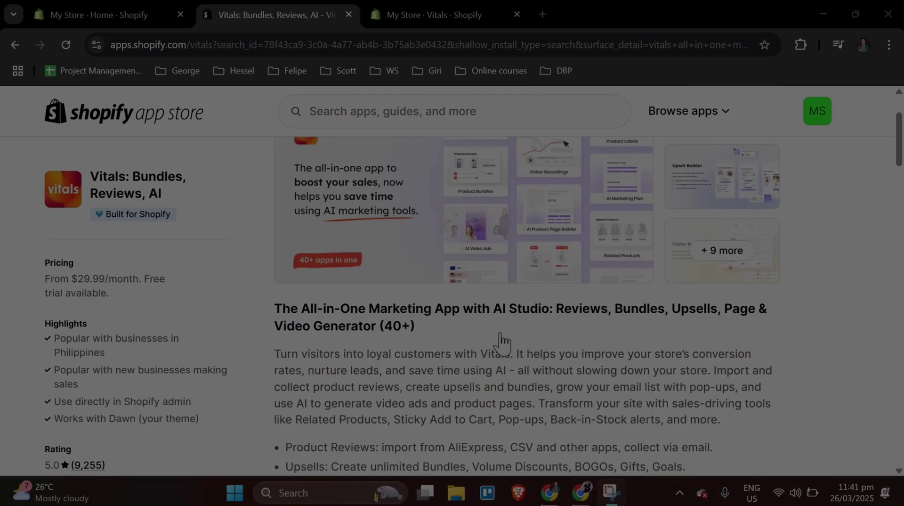
scroll(502, 341, down, 5)
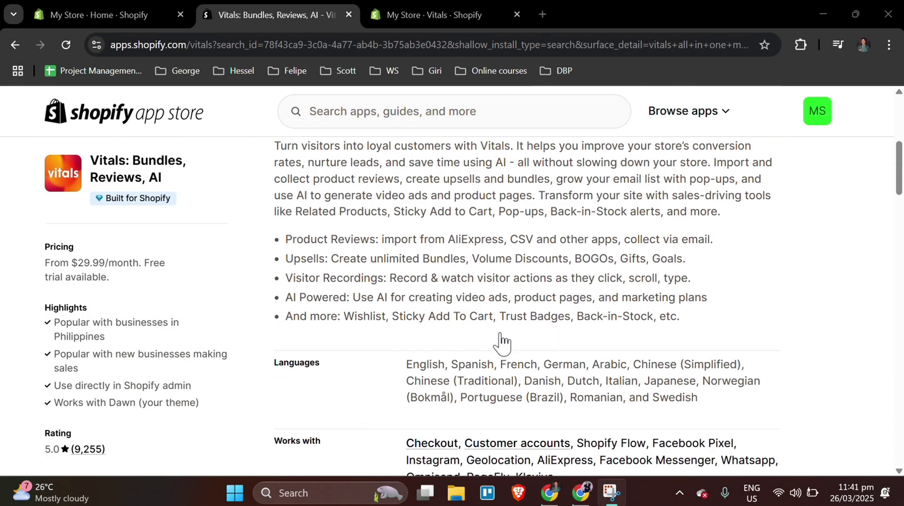
scroll(501, 341, down, 7)
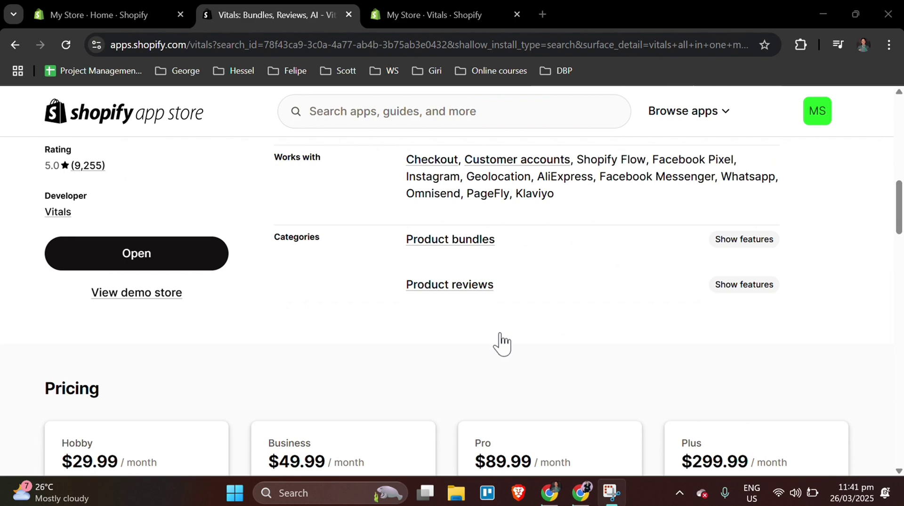
scroll(502, 341, down, 6)
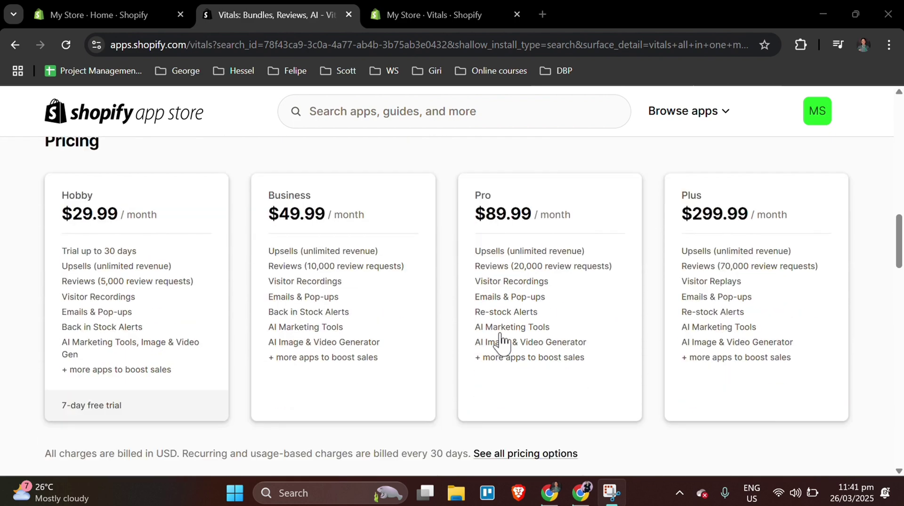
scroll(502, 341, down, 3)
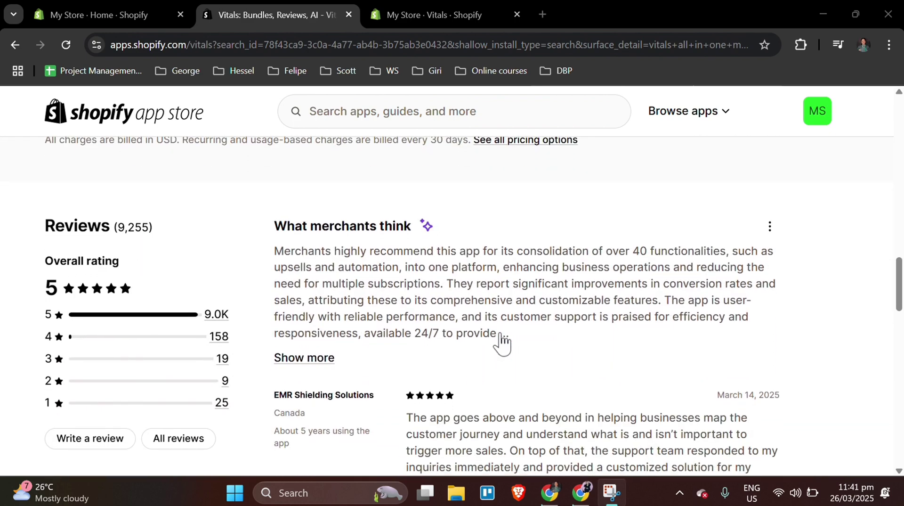
scroll(502, 342, down, 13)
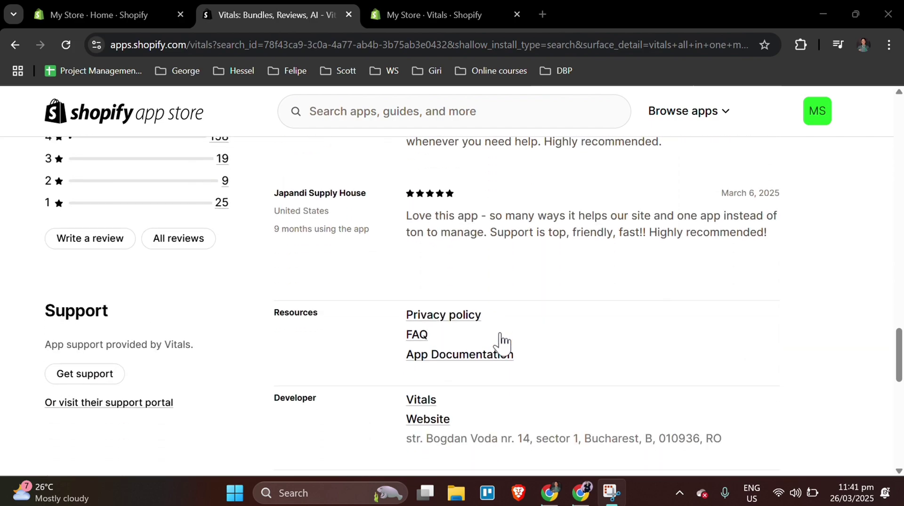
scroll(502, 341, up, 20)
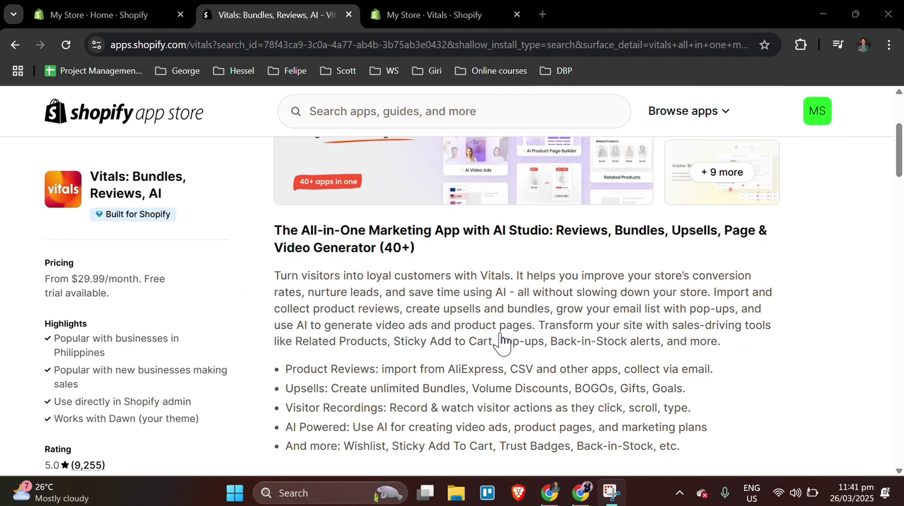
scroll(502, 341, down, 5)
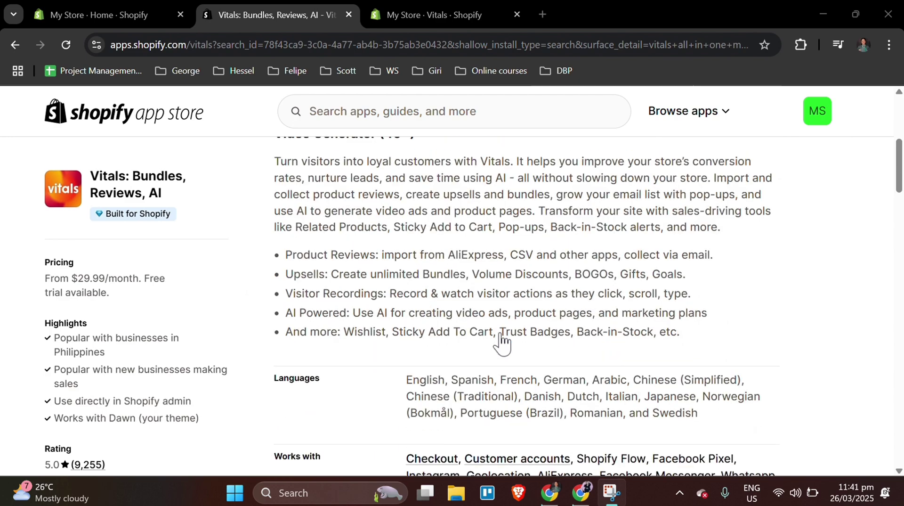
scroll(501, 335, down, 7)
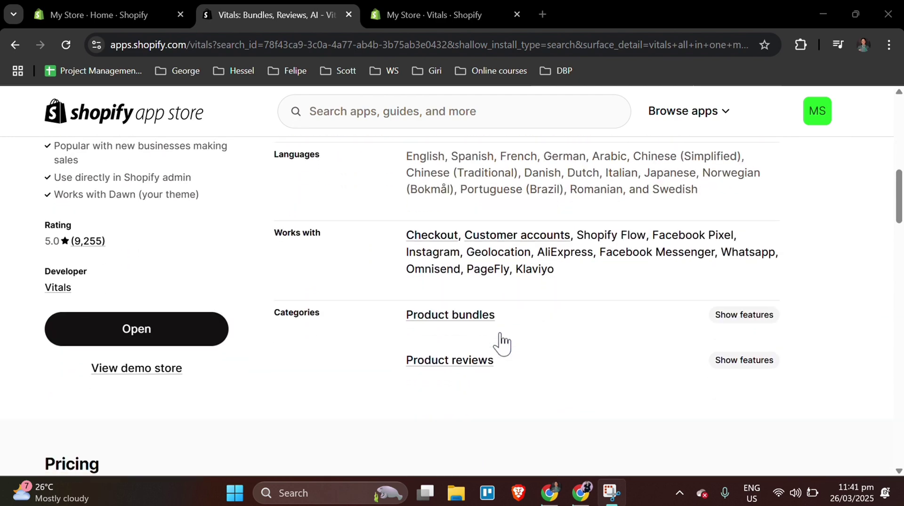
scroll(502, 341, down, 6)
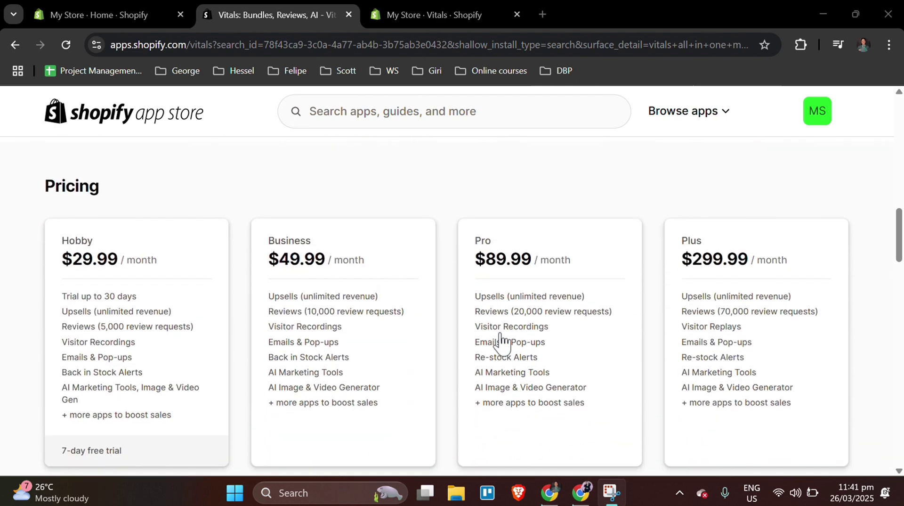
scroll(502, 341, down, 4)
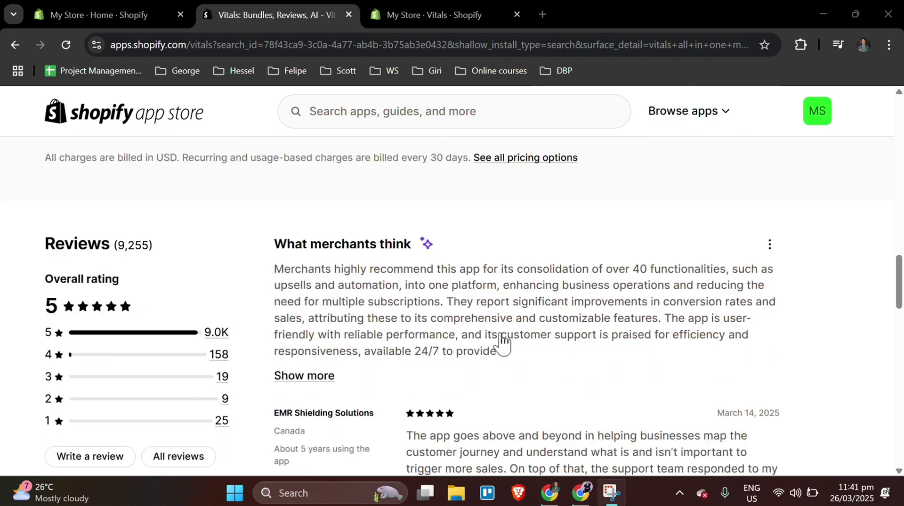
scroll(502, 341, down, 11)
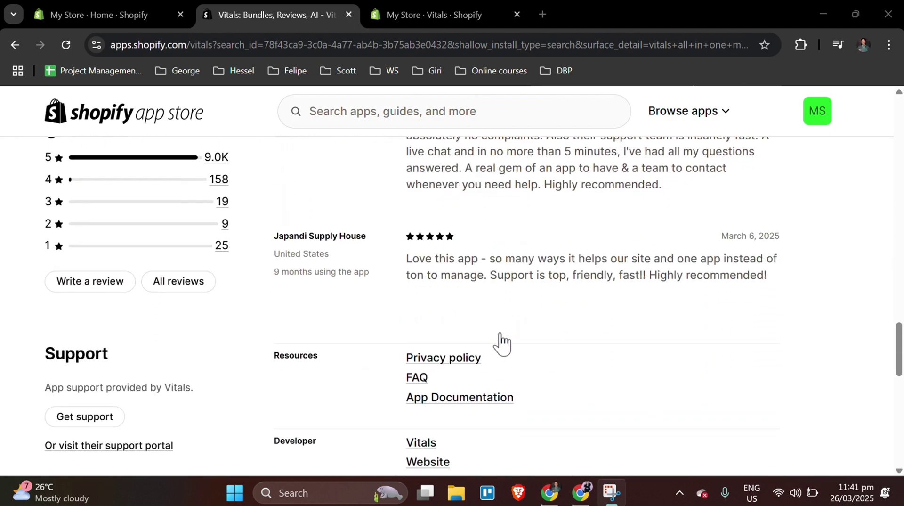
scroll(502, 341, up, 20)
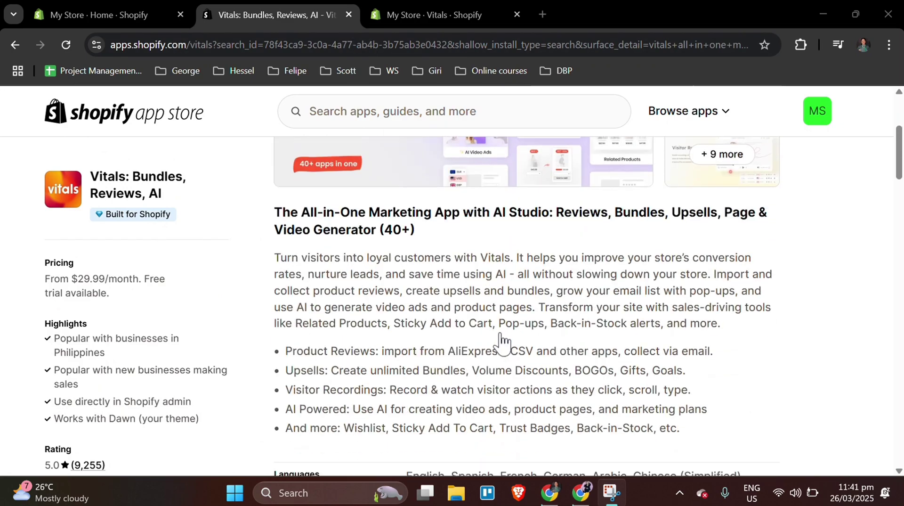
scroll(501, 341, down, 7)
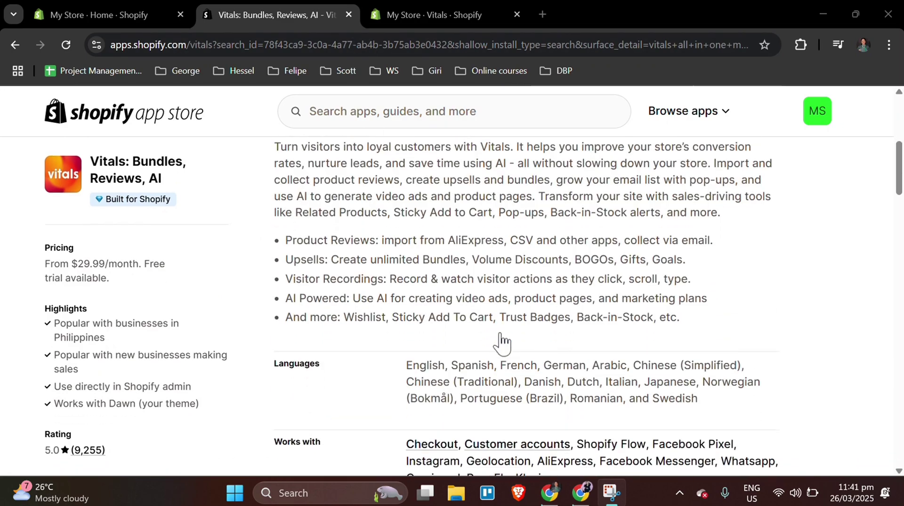
scroll(501, 342, down, 8)
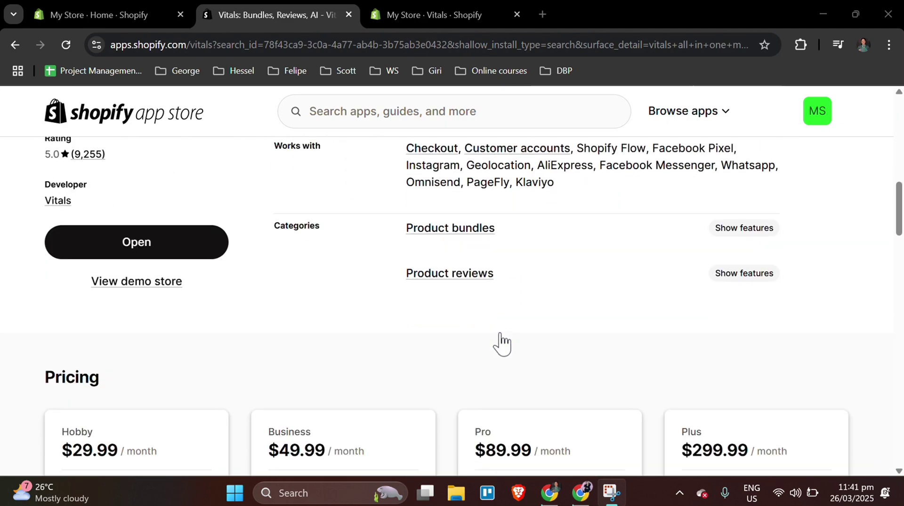
scroll(502, 342, down, 8)
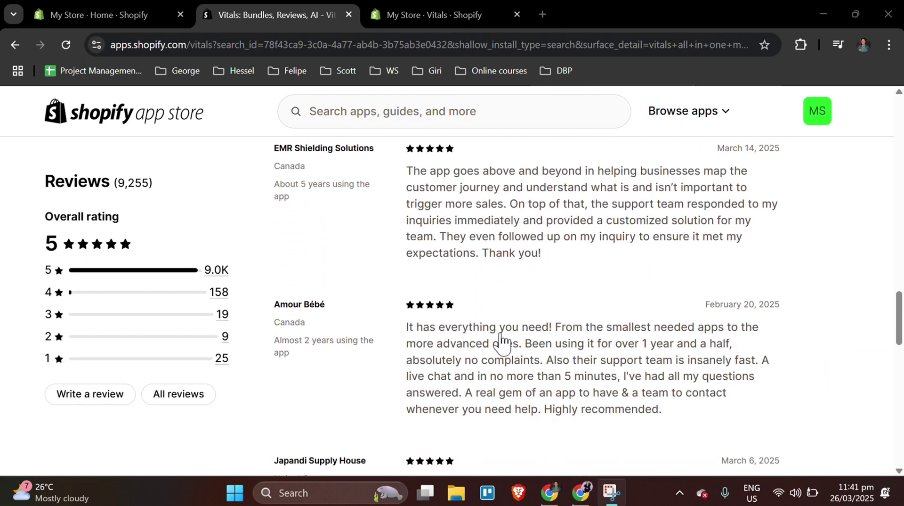
scroll(502, 341, down, 12)
scroll(503, 342, up, 14)
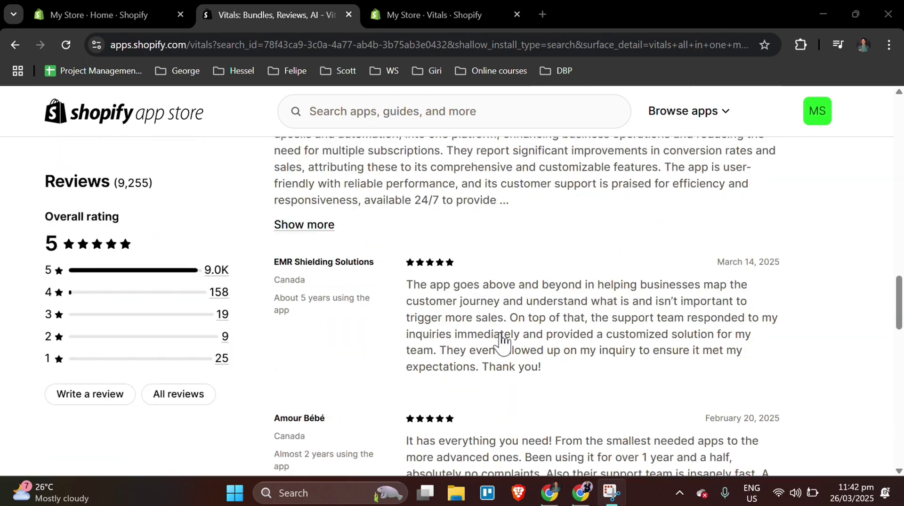